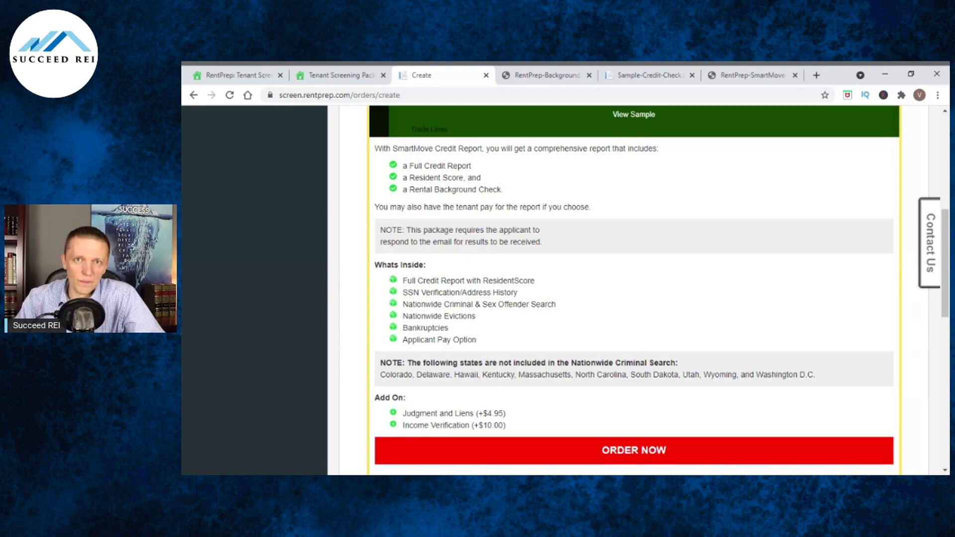
Scroll to the SmartMove Full Credit Report package details listing its included checks and two add-ons.
{"action": "scroll", "coordinate": [579, 289], "scroll_direction": "up", "scroll_amount": 1}
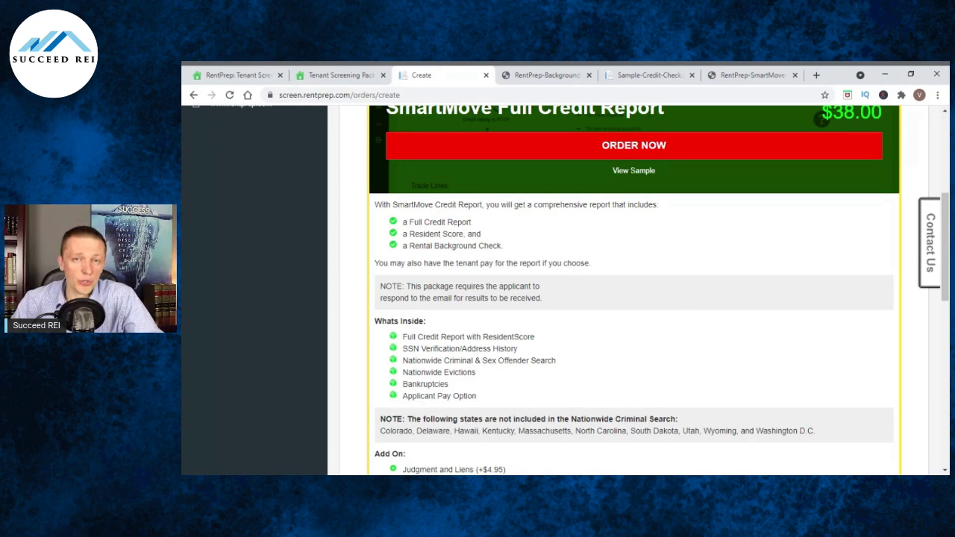
Scroll down to the $18.95 RentPrep Background Check package and order it.
{"action": "scroll", "coordinate": [683, 304], "scroll_direction": "down", "scroll_amount": 7}
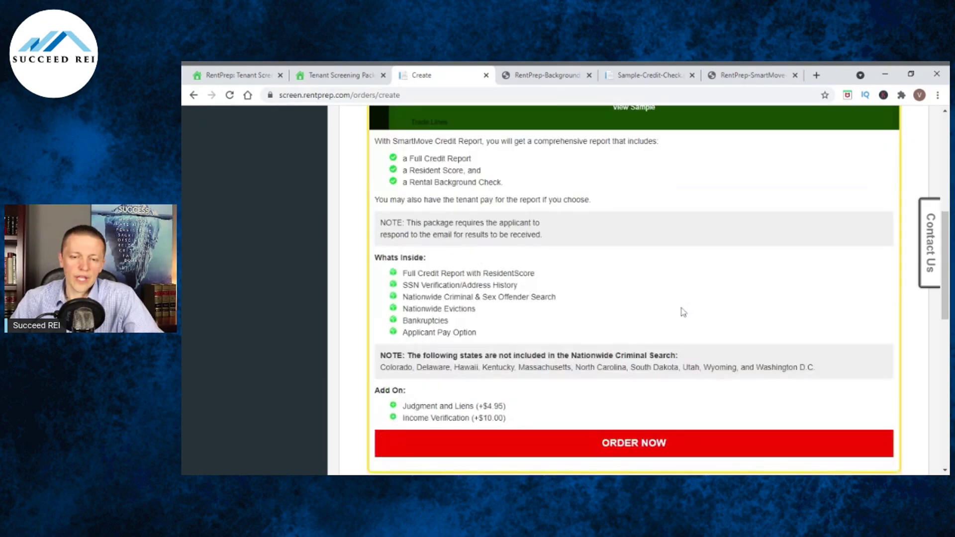
{"action": "scroll", "coordinate": [683, 304], "scroll_direction": "down", "scroll_amount": 1}
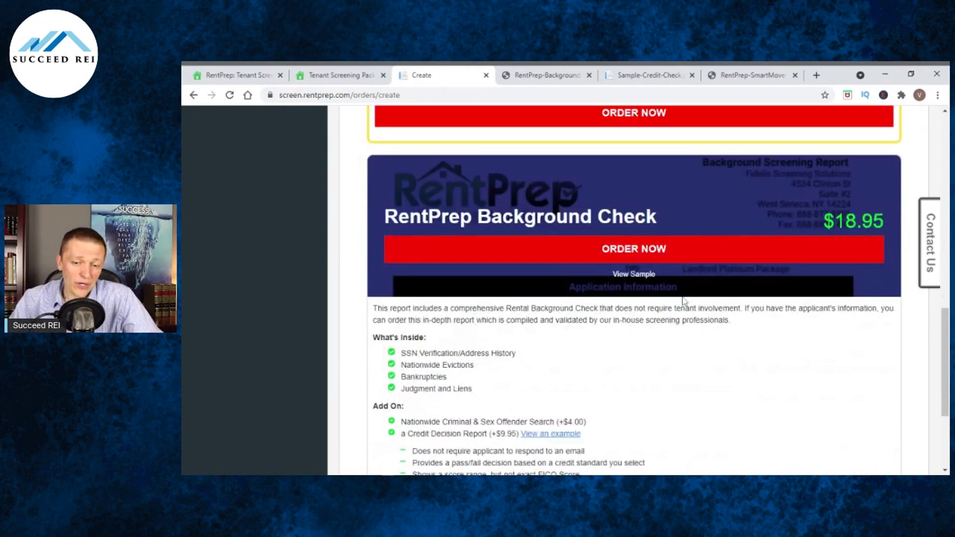
{"action": "scroll", "coordinate": [657, 373], "scroll_direction": "down", "scroll_amount": 1}
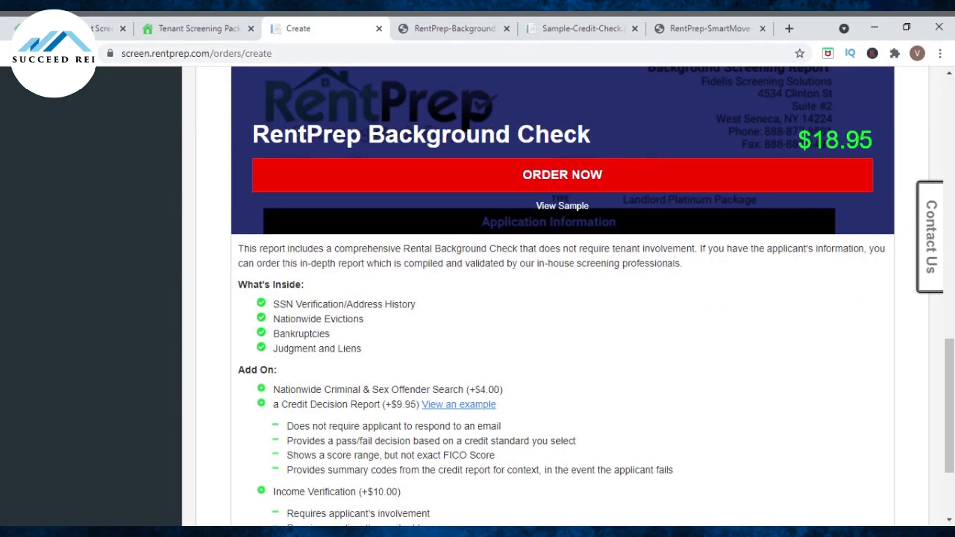
{"action": "left_click", "coordinate": [527, 184]}
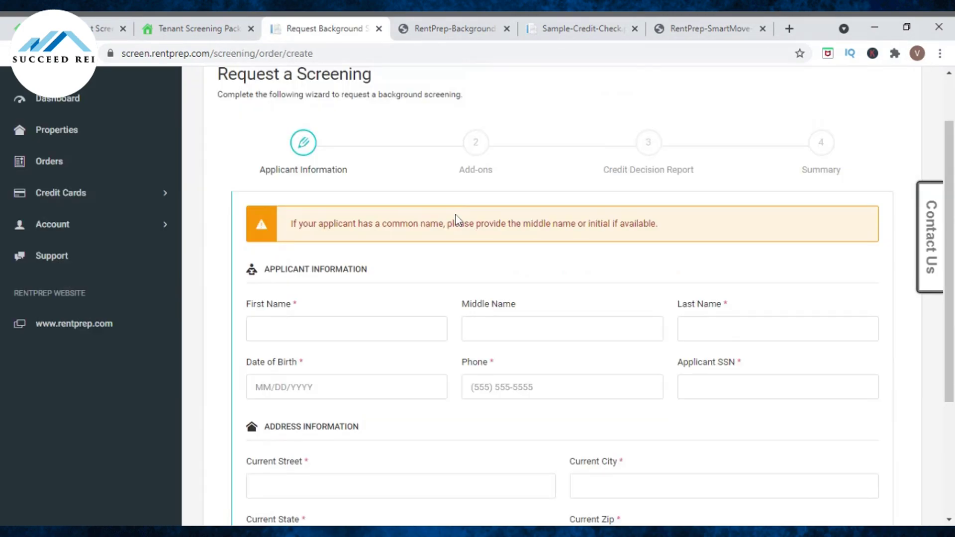
Enter zip code 12208, continue to Add-ons, and tick the $4.00 Criminal Search.
{"action": "scroll", "coordinate": [456, 215], "scroll_direction": "down", "scroll_amount": 2}
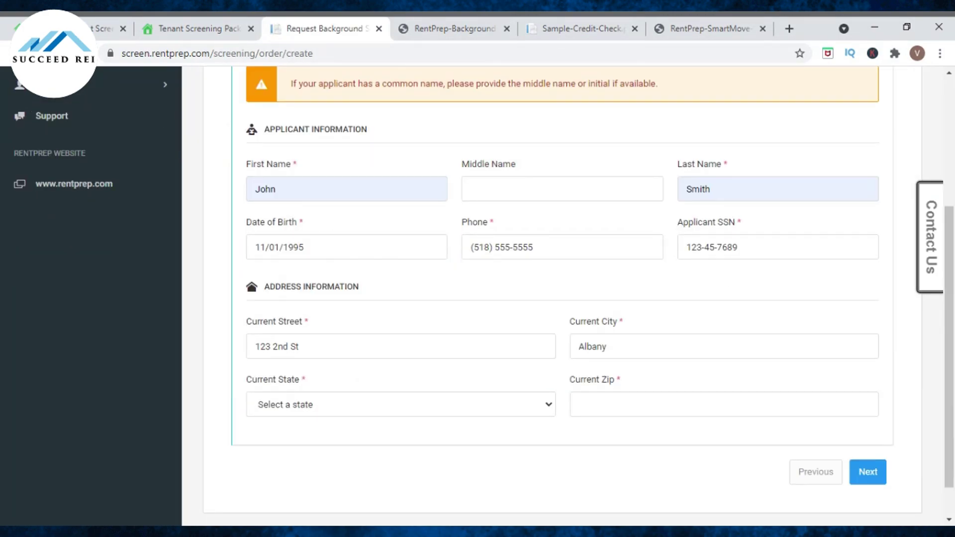
{"action": "left_click", "coordinate": [592, 404]}
{"action": "type", "text": "1220"}
{"action": "type", "text": "8"}
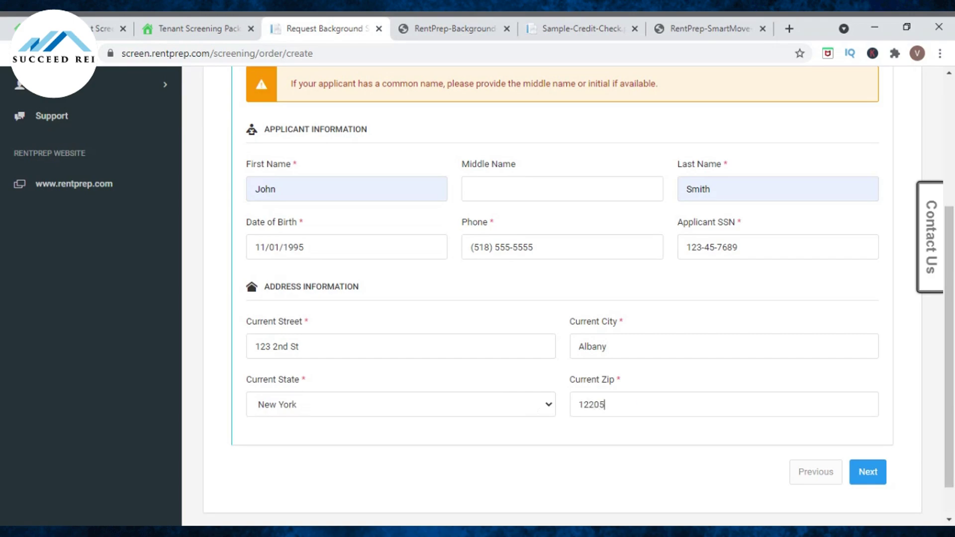
{"action": "left_click", "coordinate": [868, 471]}
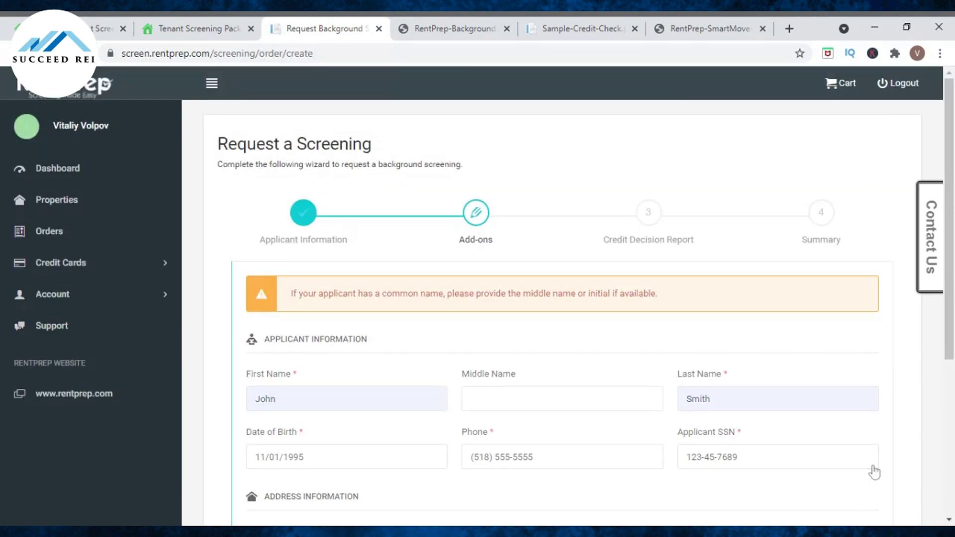
{"action": "scroll", "coordinate": [670, 306], "scroll_direction": "down", "scroll_amount": 3}
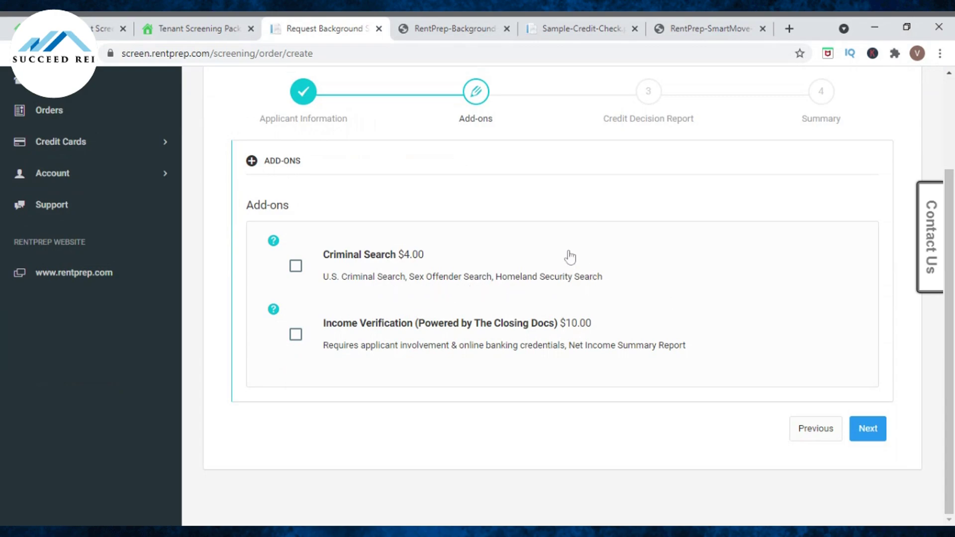
{"action": "left_click", "coordinate": [297, 269]}
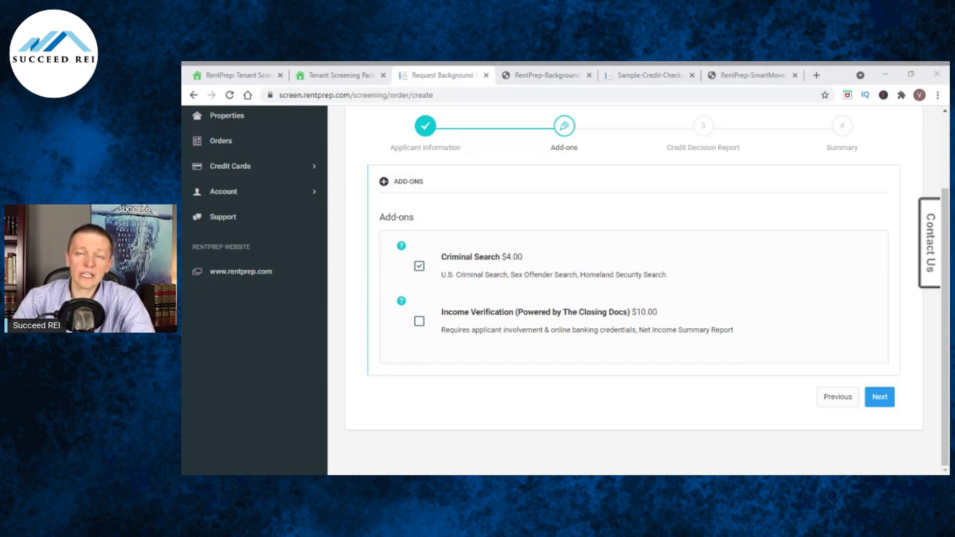
Advance from Add-ons to the Credit Decision Report step with Criminal Search included.
{"action": "left_click", "coordinate": [648, 303]}
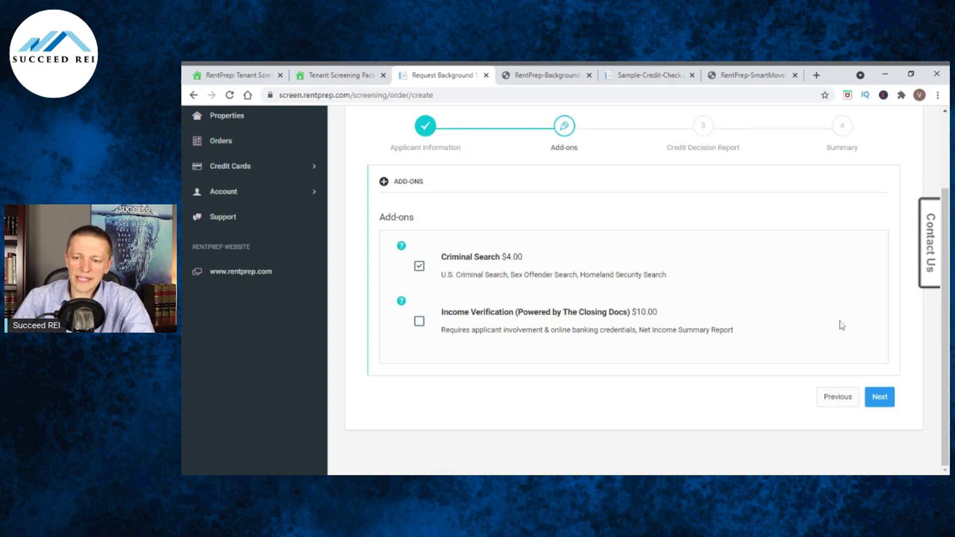
{"action": "left_click", "coordinate": [880, 397]}
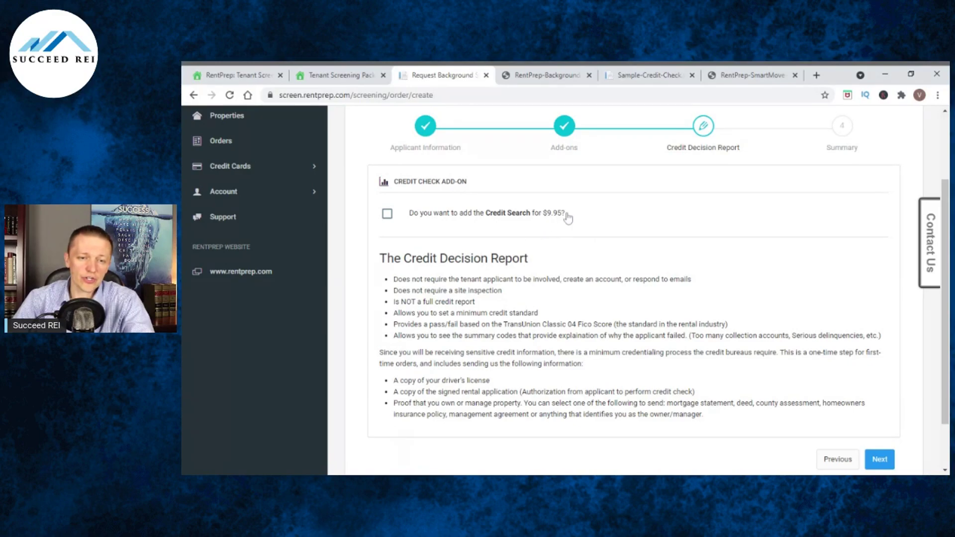
Add the $9.95 Credit Search, require a four-star rating (FICO 650+), and reach the document uploads.
{"action": "left_click", "coordinate": [566, 217]}
{"action": "scroll", "coordinate": [511, 324], "scroll_direction": "down", "scroll_amount": 1}
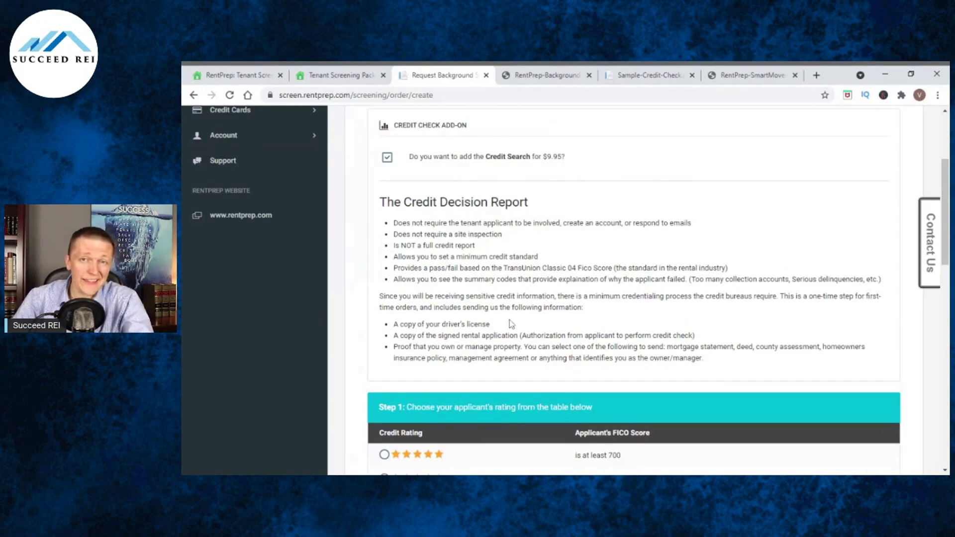
{"action": "scroll", "coordinate": [511, 325], "scroll_direction": "down", "scroll_amount": 3}
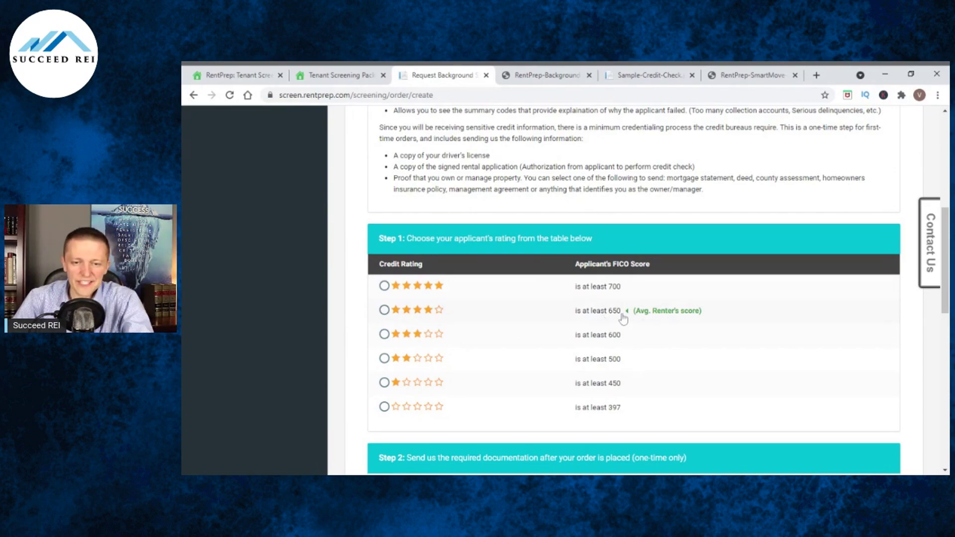
{"action": "left_click", "coordinate": [387, 312]}
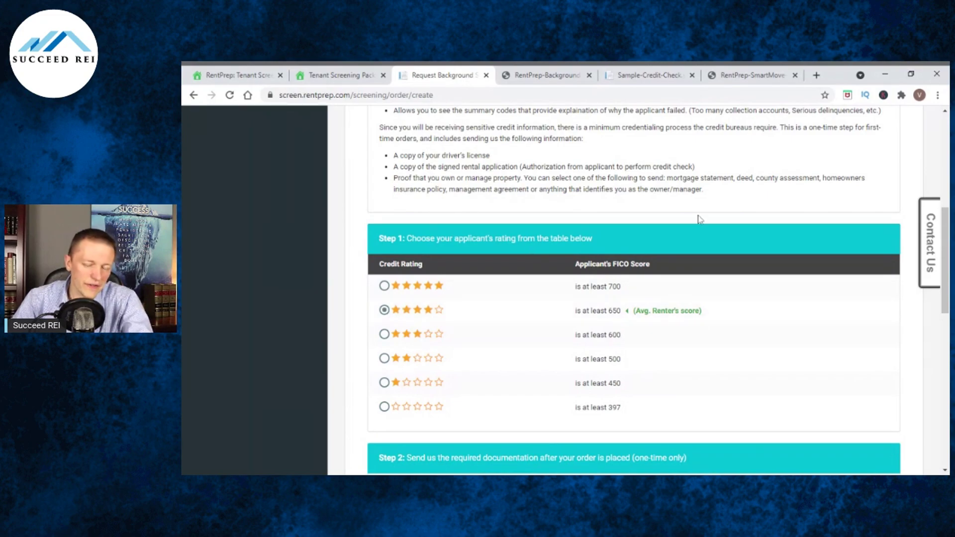
{"action": "left_click", "coordinate": [386, 336]}
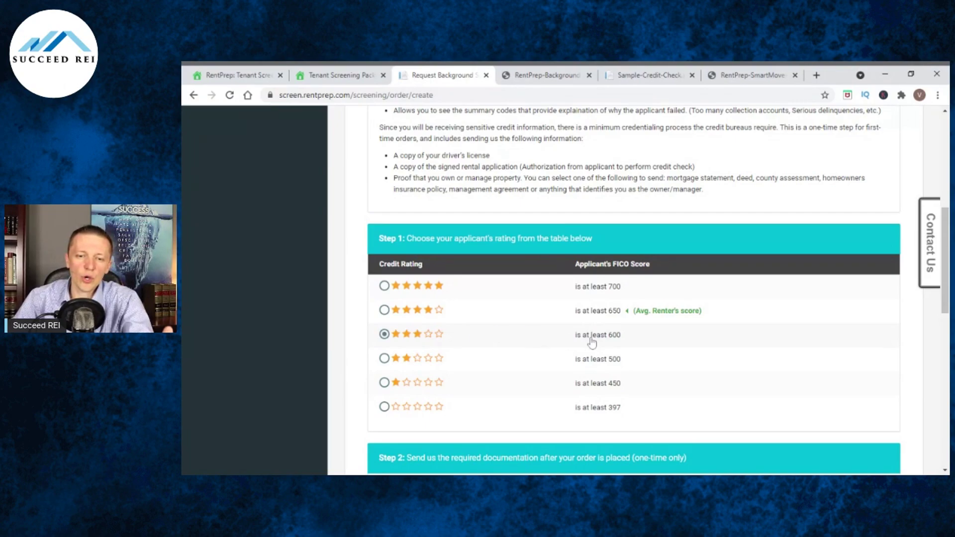
{"action": "left_click", "coordinate": [385, 311]}
{"action": "scroll", "coordinate": [547, 296], "scroll_direction": "down", "scroll_amount": 3}
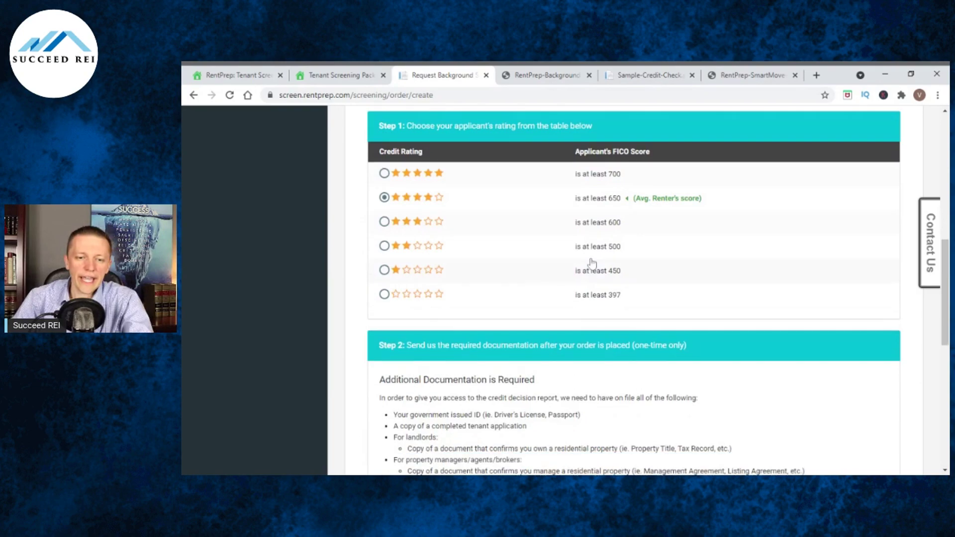
{"action": "scroll", "coordinate": [595, 257], "scroll_direction": "down", "scroll_amount": 2}
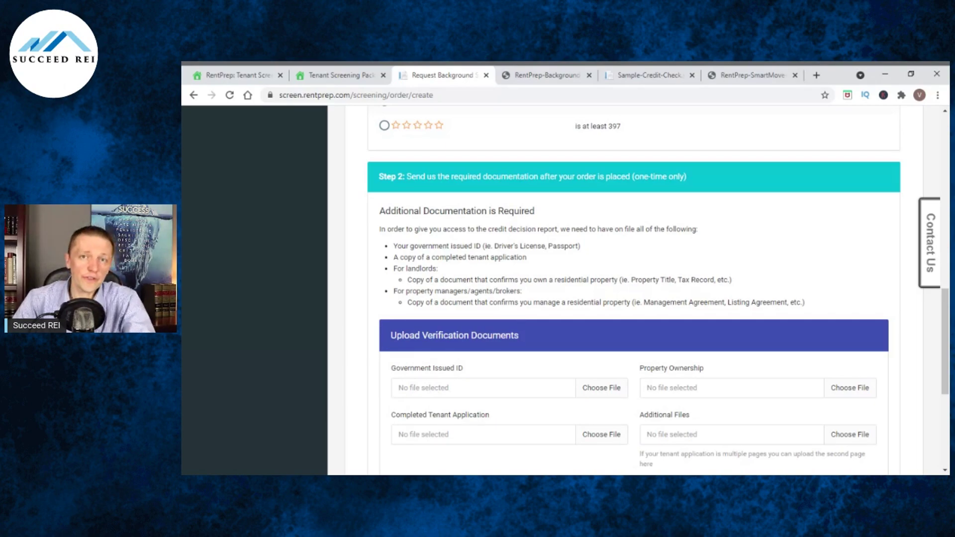
{"action": "scroll", "coordinate": [658, 290], "scroll_direction": "down", "scroll_amount": 1}
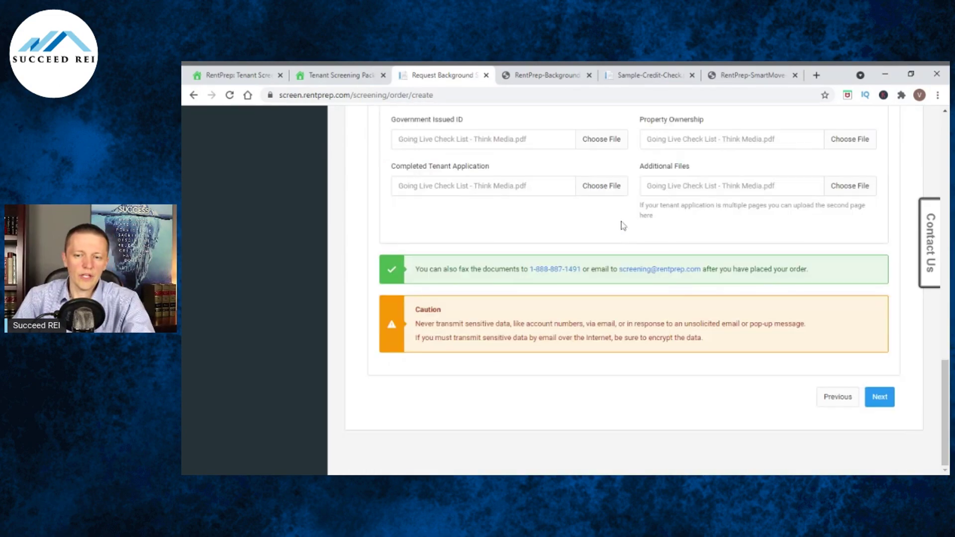
Continue to the Summary showing $18.95 package, $4.00 Criminal and $9.95 Credit Search.
{"action": "left_click", "coordinate": [880, 397]}
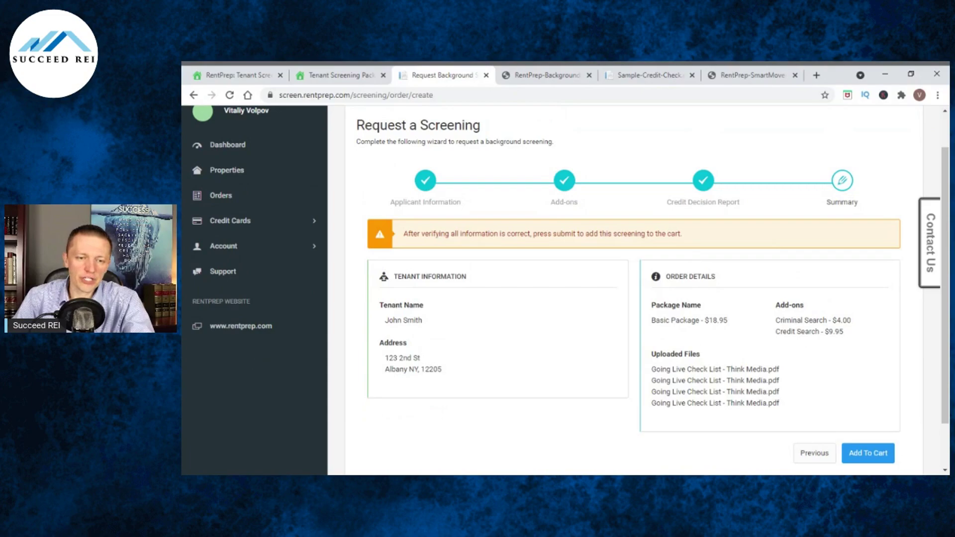
Add the screening order to the cart and proceed to checkout.
{"action": "scroll", "coordinate": [704, 267], "scroll_direction": "down", "scroll_amount": 2}
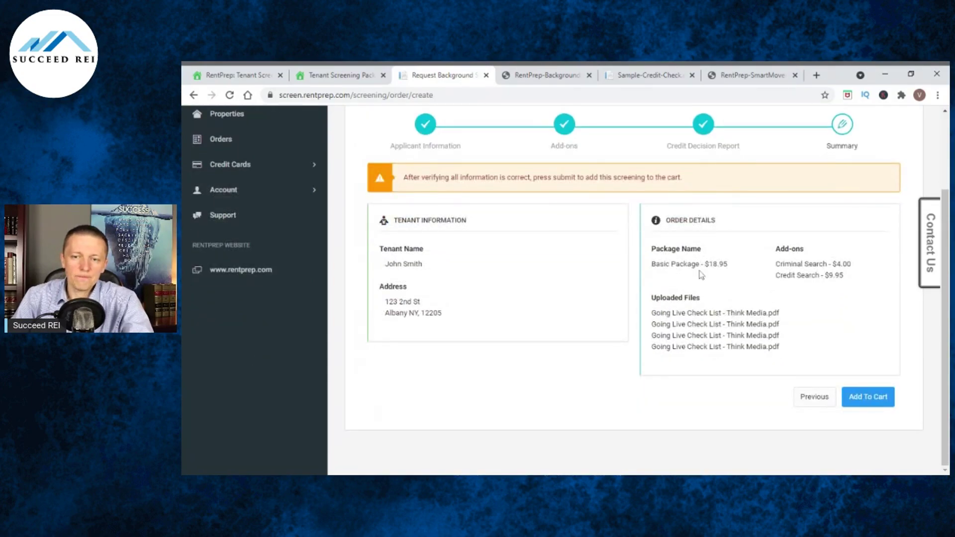
{"action": "left_click", "coordinate": [880, 400]}
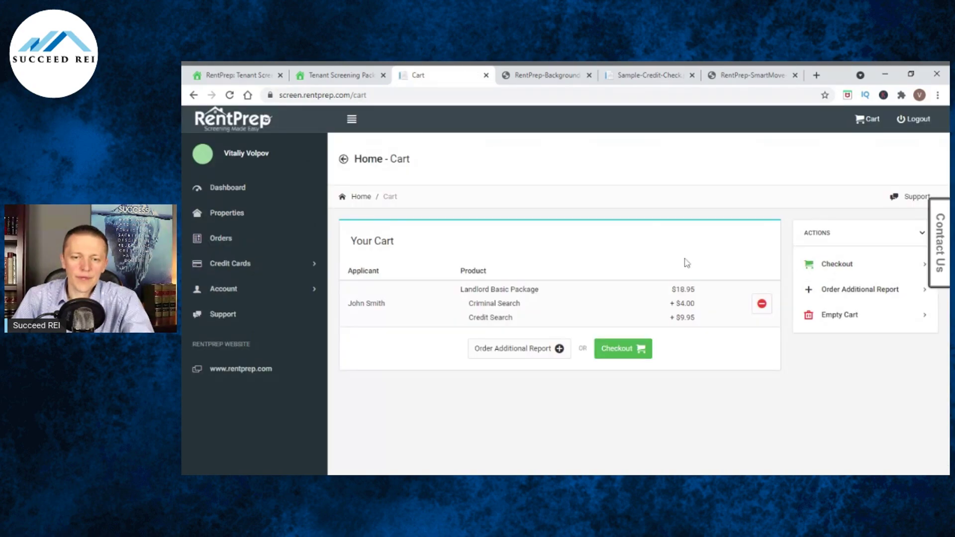
{"action": "left_click", "coordinate": [635, 350]}
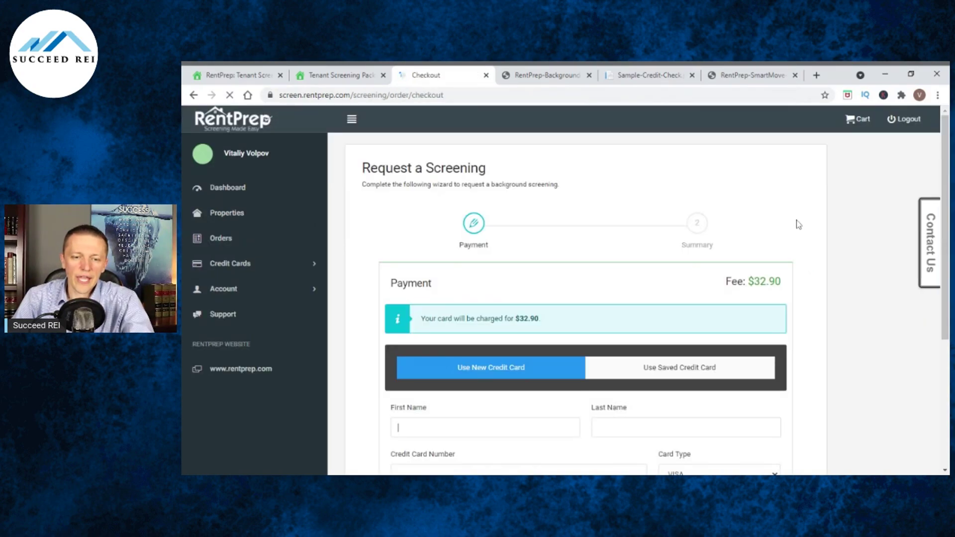
Look over the $32.90 payment page, then switch to the sample background report PDF.
{"action": "scroll", "coordinate": [798, 226], "scroll_direction": "down", "scroll_amount": 2}
{"action": "scroll", "coordinate": [798, 232], "scroll_direction": "down", "scroll_amount": 3}
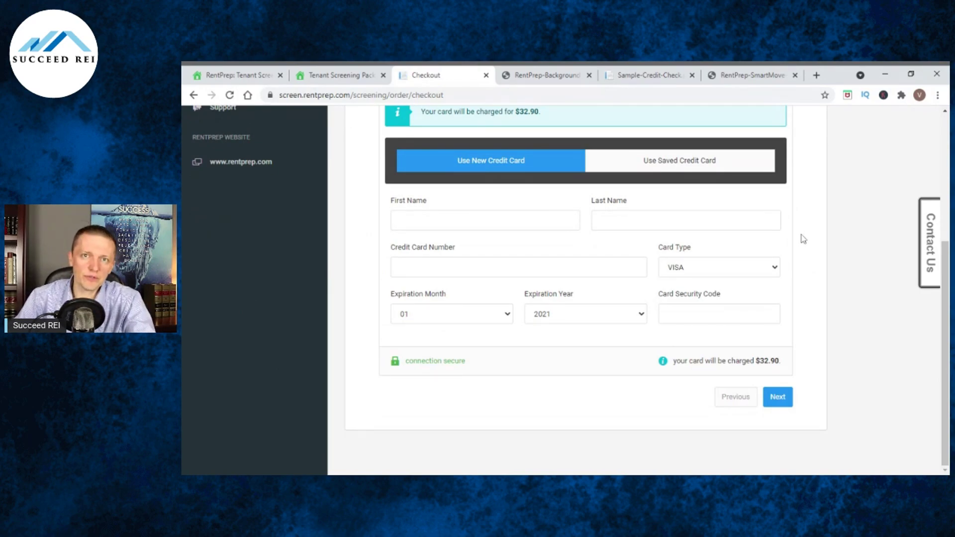
{"action": "scroll", "coordinate": [794, 250], "scroll_direction": "up", "scroll_amount": 3}
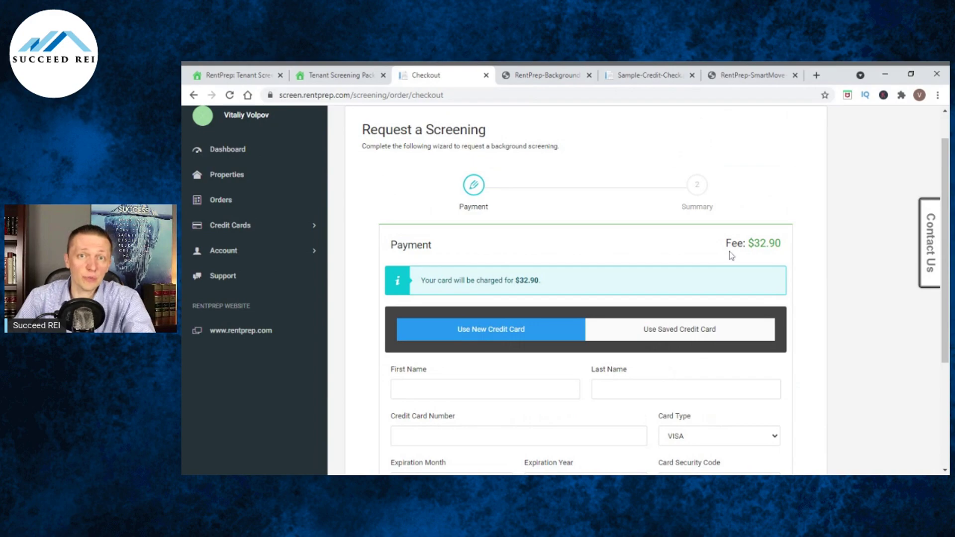
{"action": "key", "text": "ctrl+Tab"}
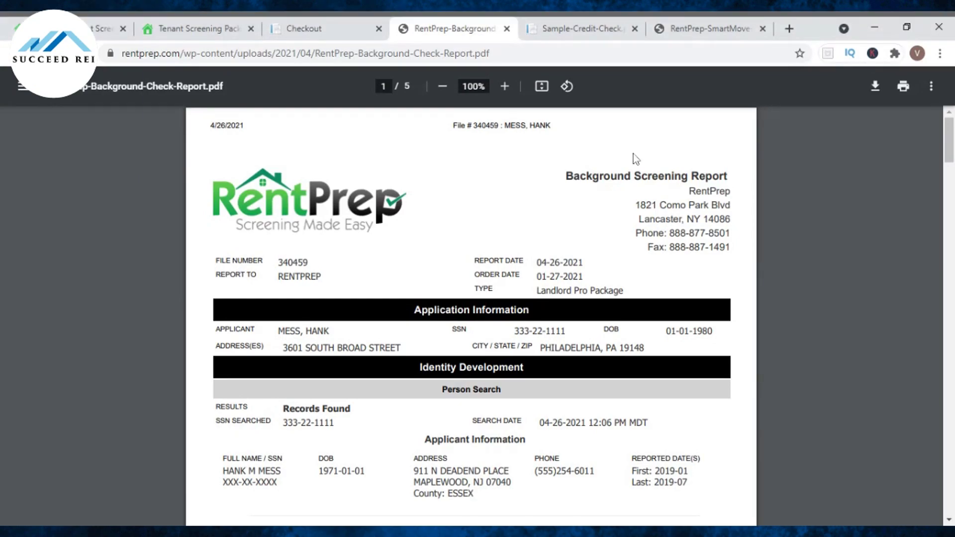
Zoom the sample report to 125% and read pages 1–5, applicant details through eviction and lien searches.
{"action": "left_click", "coordinate": [505, 88]}
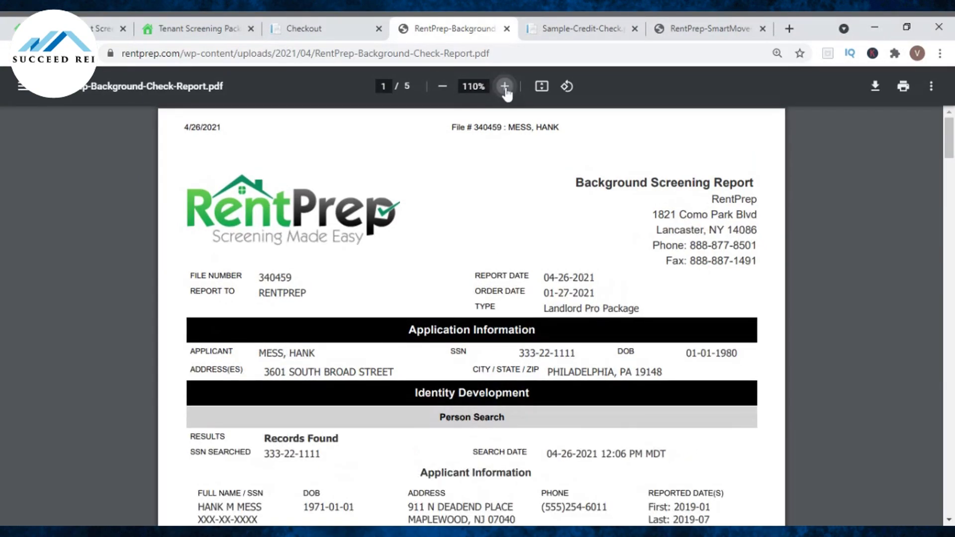
{"action": "left_click", "coordinate": [505, 87]}
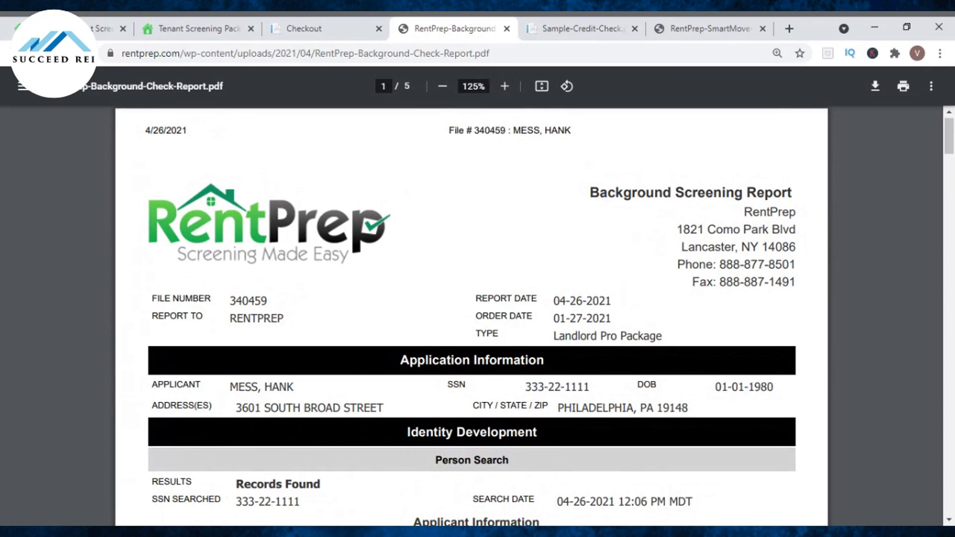
{"action": "scroll", "coordinate": [747, 241], "scroll_direction": "down", "scroll_amount": 2}
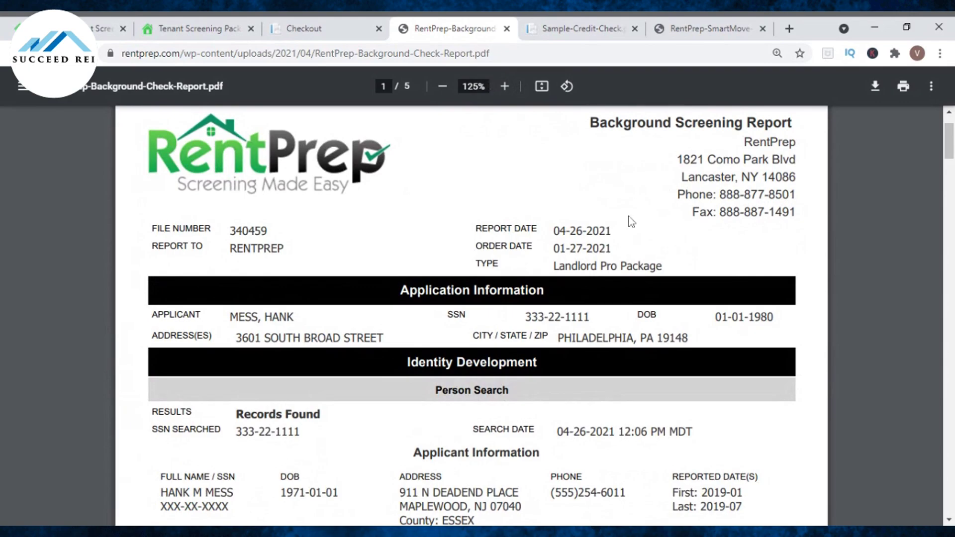
{"action": "scroll", "coordinate": [613, 247], "scroll_direction": "down", "scroll_amount": 4}
{"action": "scroll", "coordinate": [621, 247], "scroll_direction": "up", "scroll_amount": 2}
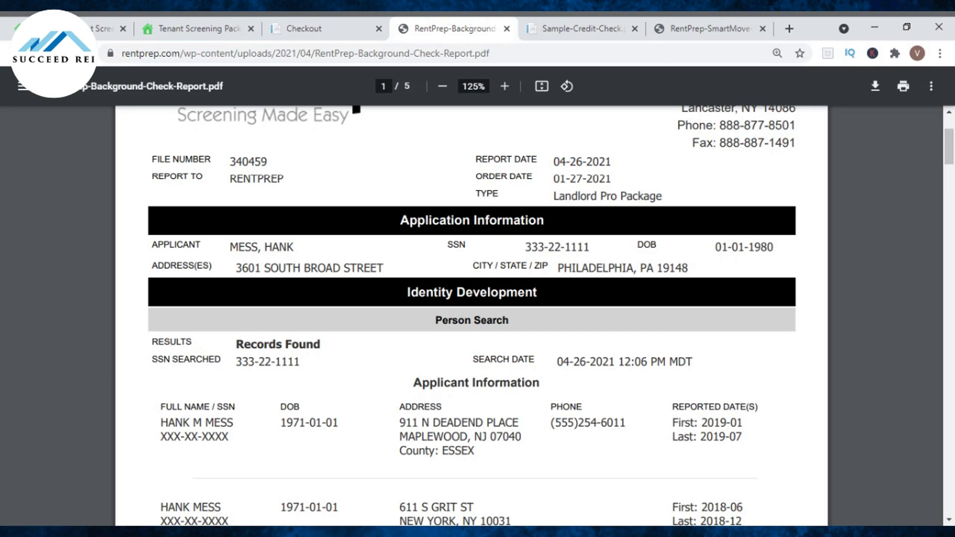
{"action": "scroll", "coordinate": [472, 314], "scroll_direction": "down", "scroll_amount": 1}
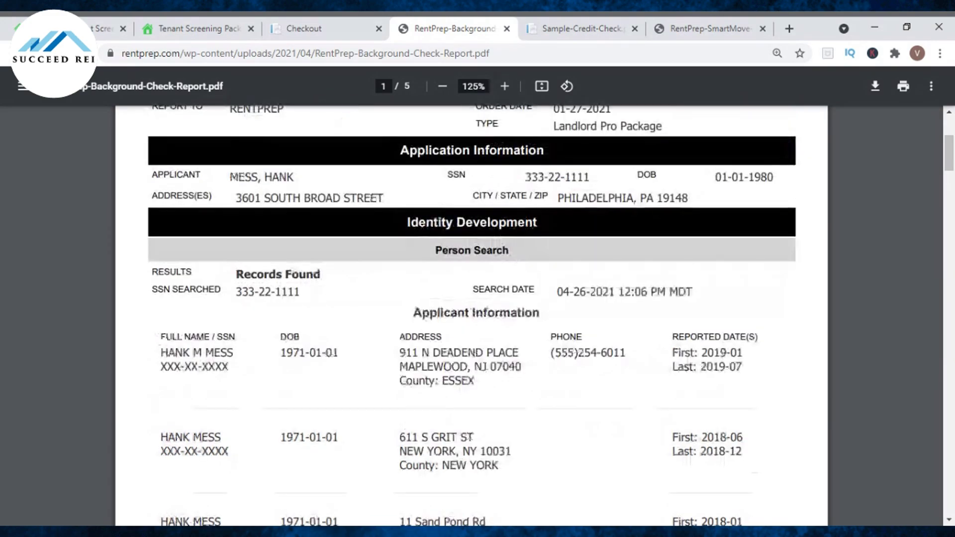
{"action": "scroll", "coordinate": [375, 209], "scroll_direction": "down", "scroll_amount": 1}
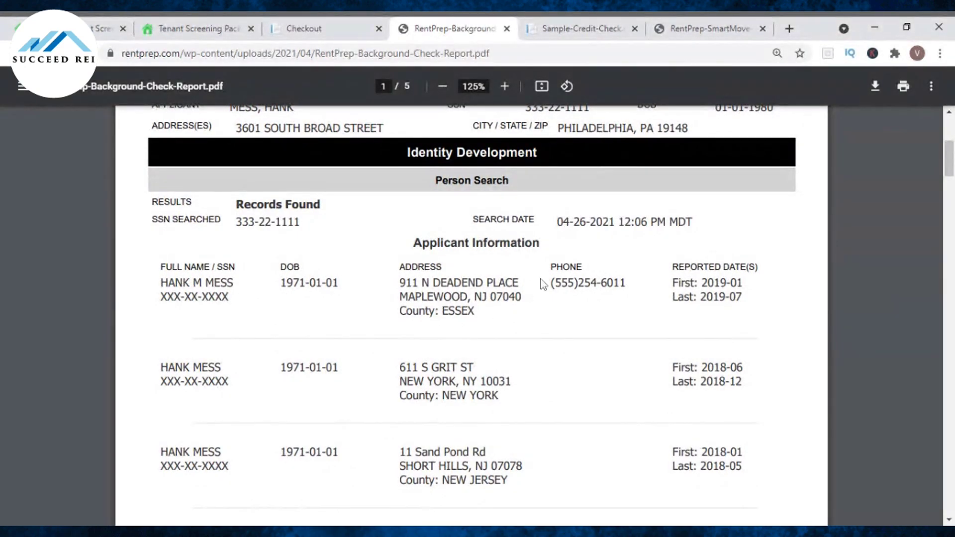
{"action": "scroll", "coordinate": [543, 282], "scroll_direction": "down", "scroll_amount": 2}
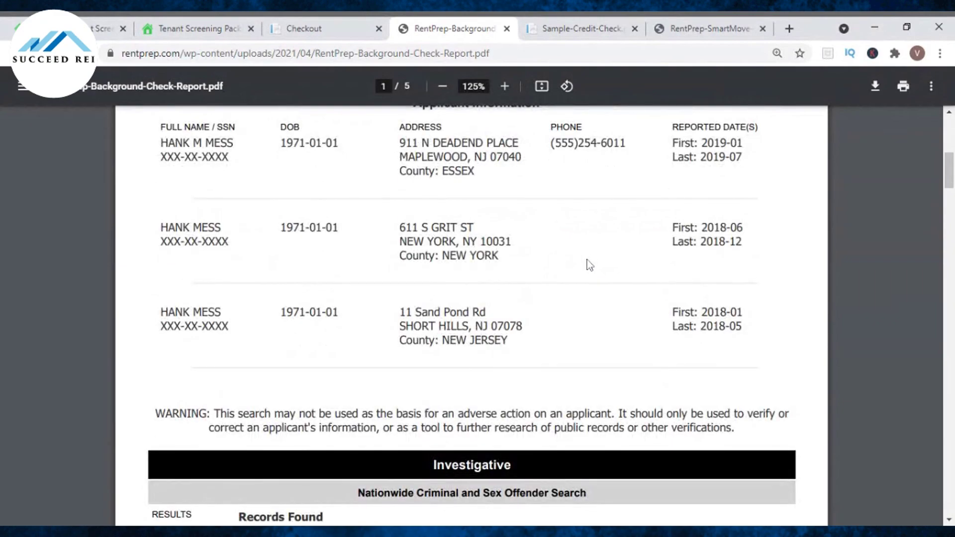
{"action": "scroll", "coordinate": [575, 248], "scroll_direction": "down", "scroll_amount": 4}
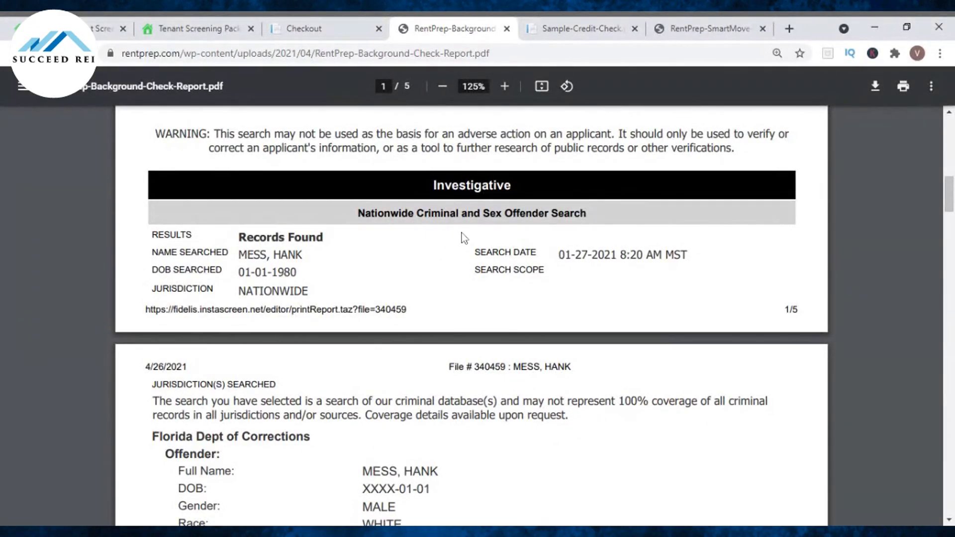
{"action": "scroll", "coordinate": [533, 286], "scroll_direction": "down", "scroll_amount": 5}
{"action": "scroll", "coordinate": [532, 286], "scroll_direction": "up", "scroll_amount": 3}
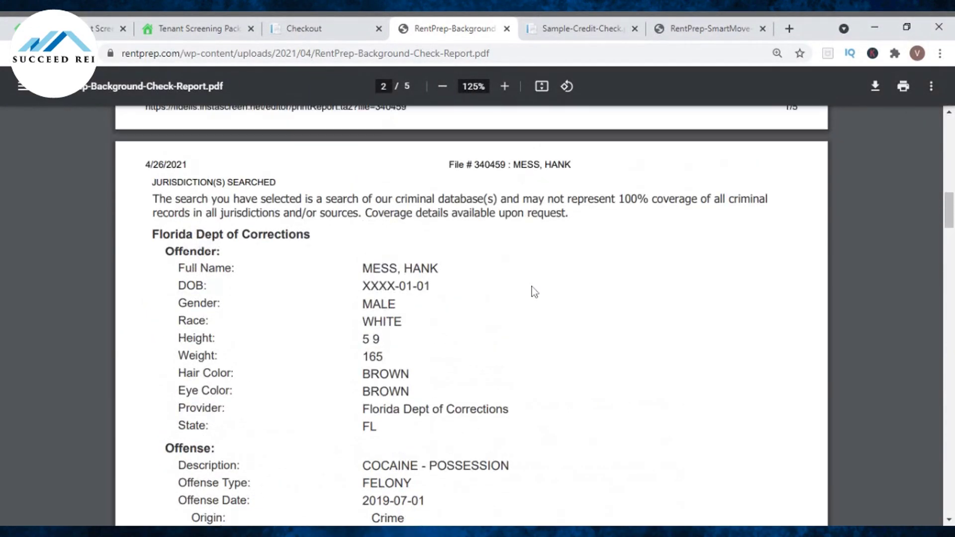
{"action": "scroll", "coordinate": [533, 286], "scroll_direction": "down", "scroll_amount": 2}
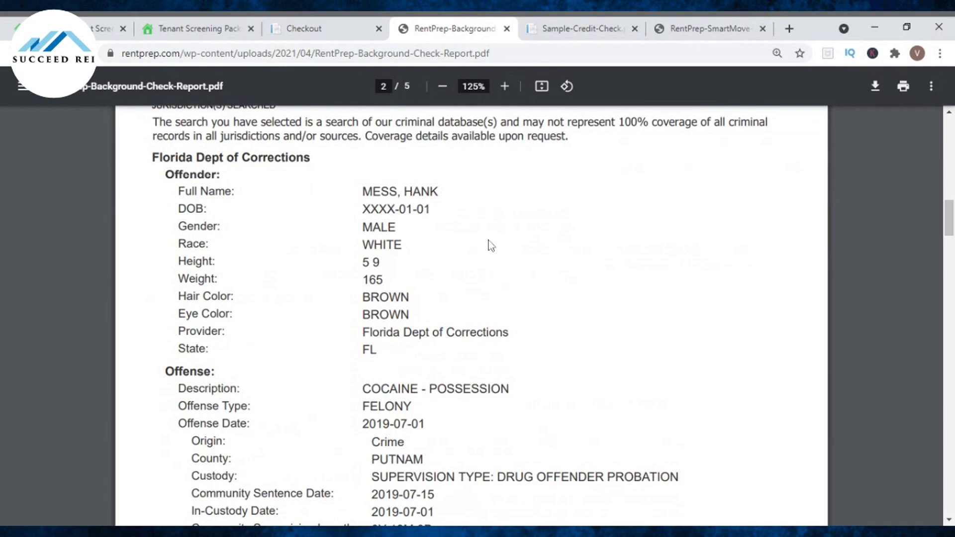
{"action": "scroll", "coordinate": [520, 219], "scroll_direction": "down", "scroll_amount": 4}
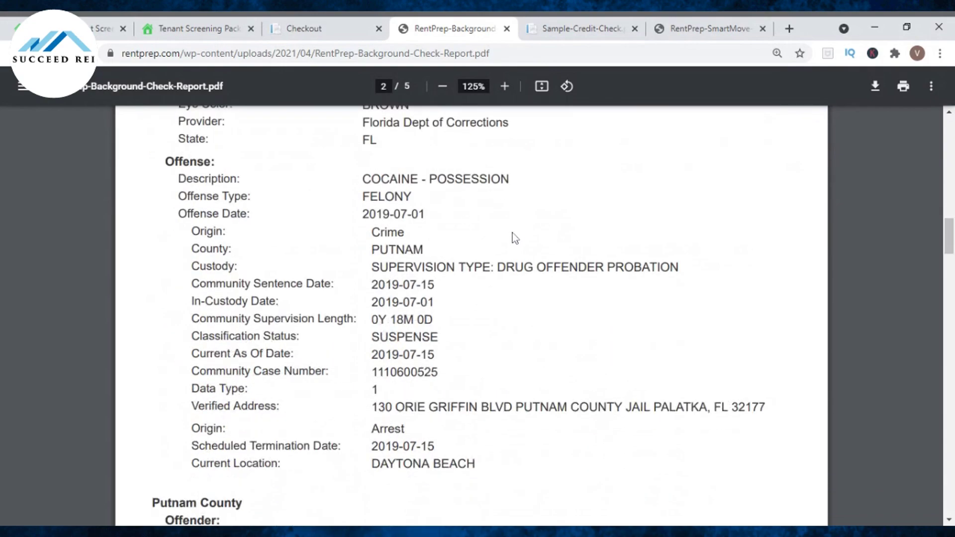
{"action": "scroll", "coordinate": [515, 240], "scroll_direction": "up", "scroll_amount": 1}
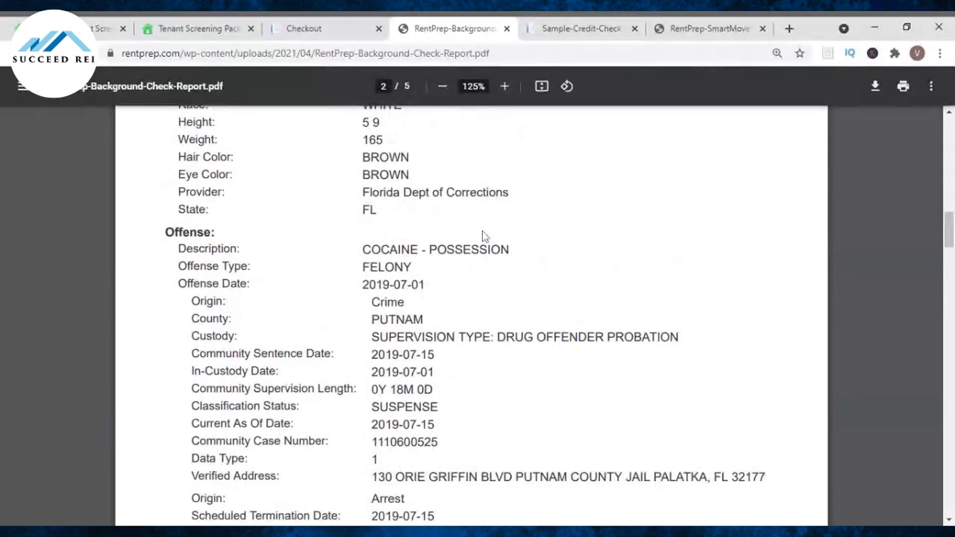
{"action": "scroll", "coordinate": [493, 233], "scroll_direction": "down", "scroll_amount": 2}
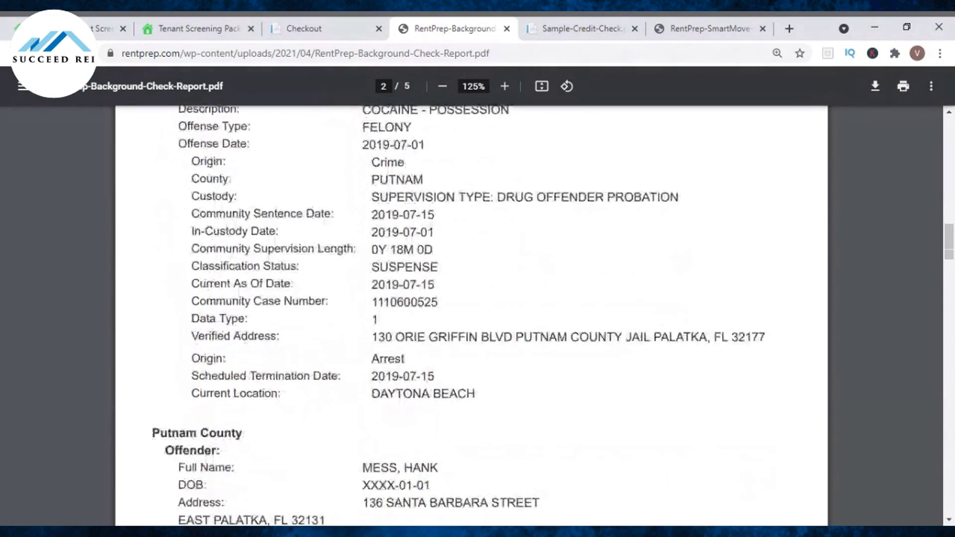
{"action": "scroll", "coordinate": [492, 246], "scroll_direction": "down", "scroll_amount": 8}
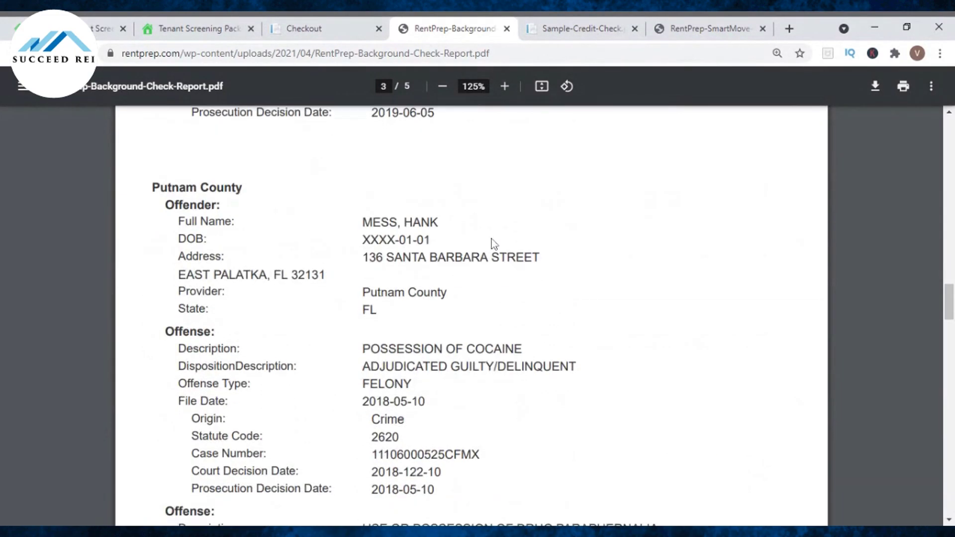
{"action": "scroll", "coordinate": [491, 239], "scroll_direction": "down", "scroll_amount": 8}
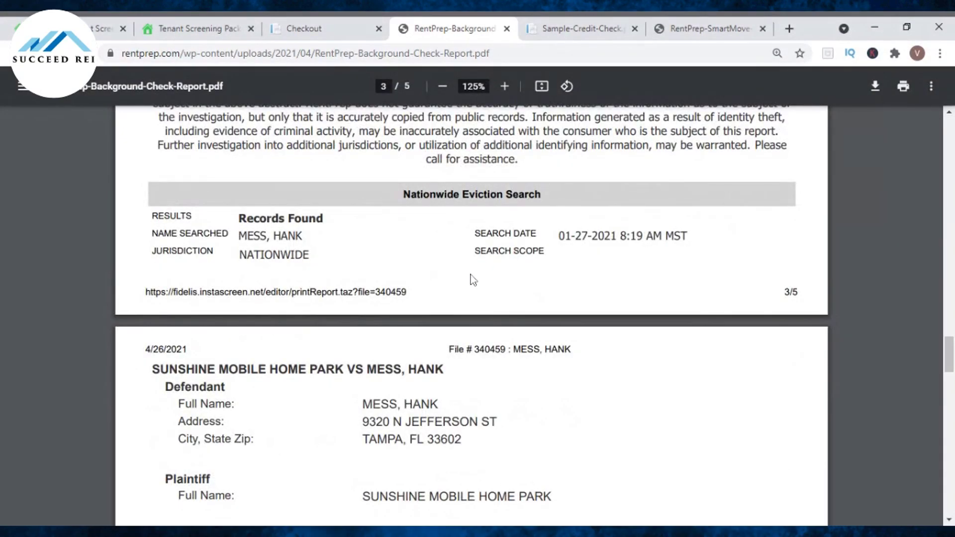
{"action": "scroll", "coordinate": [458, 264], "scroll_direction": "down", "scroll_amount": 3}
{"action": "scroll", "coordinate": [571, 204], "scroll_direction": "down", "scroll_amount": 3}
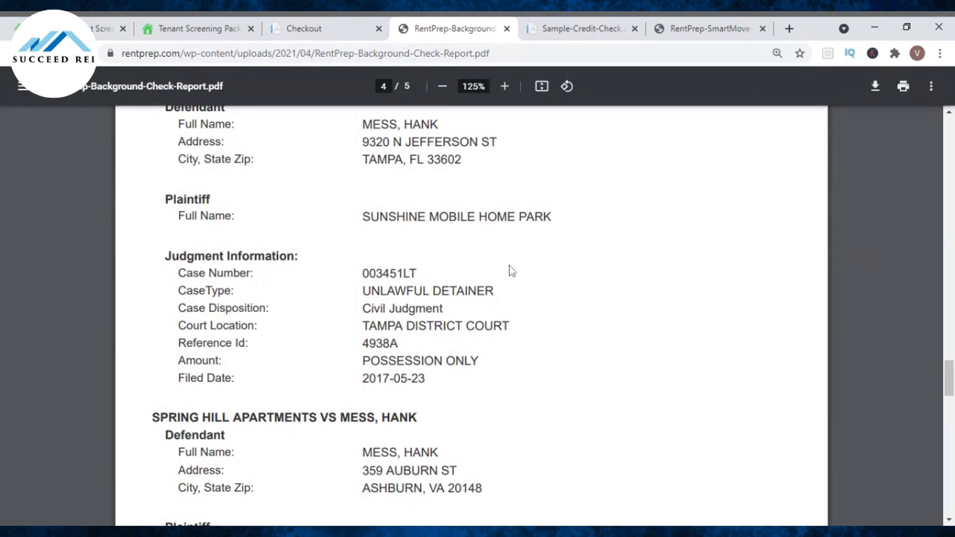
{"action": "scroll", "coordinate": [507, 269], "scroll_direction": "down", "scroll_amount": 7}
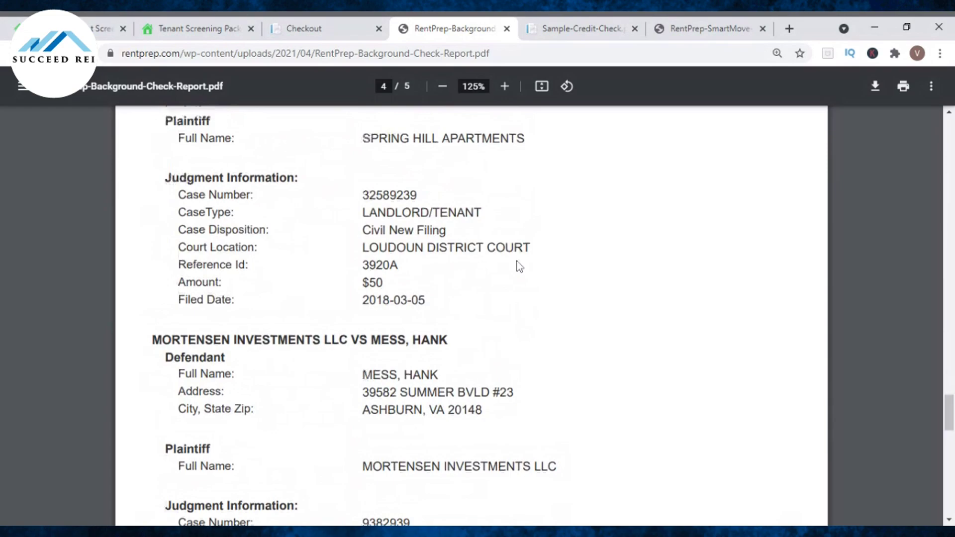
{"action": "scroll", "coordinate": [520, 270], "scroll_direction": "down", "scroll_amount": 7}
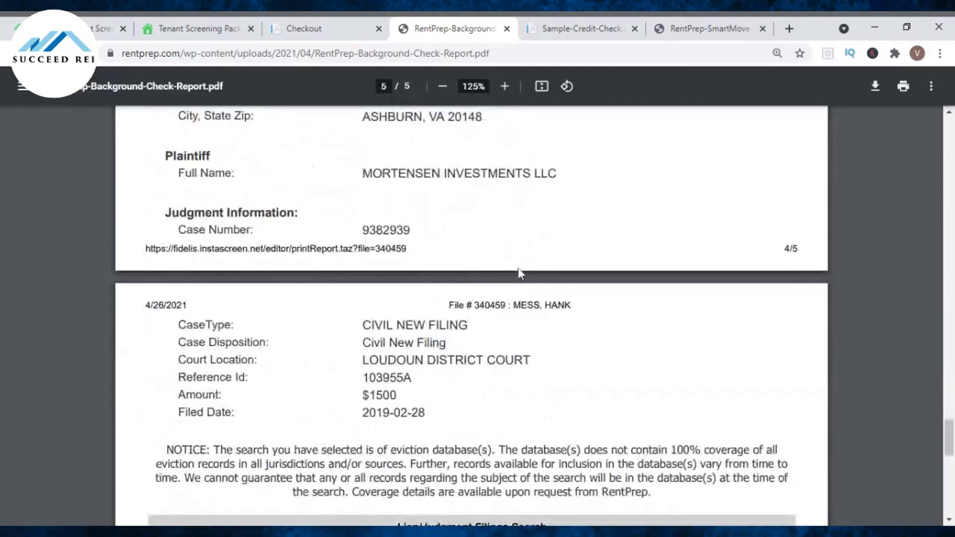
{"action": "scroll", "coordinate": [518, 273], "scroll_direction": "down", "scroll_amount": 5}
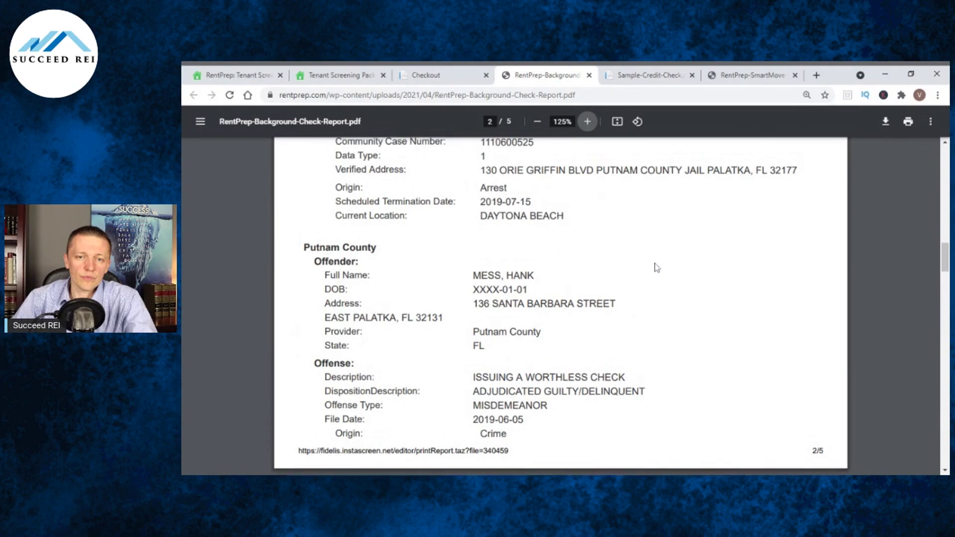
{"action": "scroll", "coordinate": [654, 268], "scroll_direction": "up", "scroll_amount": 8}
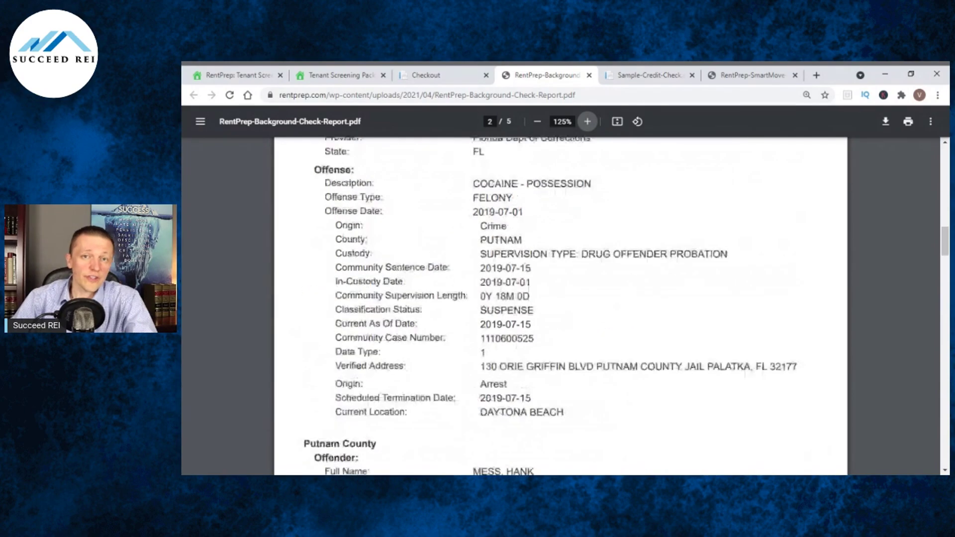
{"action": "scroll", "coordinate": [640, 274], "scroll_direction": "up", "scroll_amount": 2}
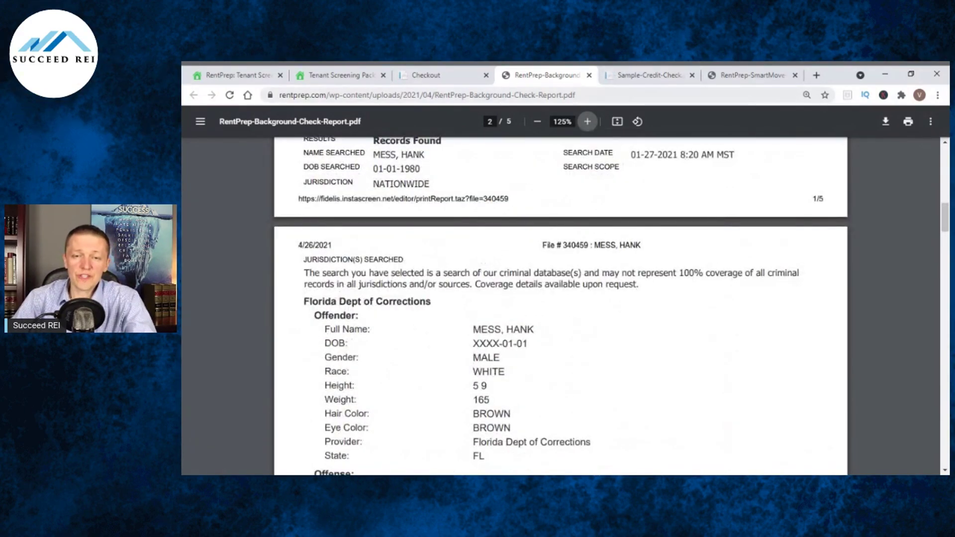
Read through the Sample Credit Check PDF, including the declined BAD and POOR ratings with reason codes.
{"action": "left_click", "coordinate": [637, 78]}
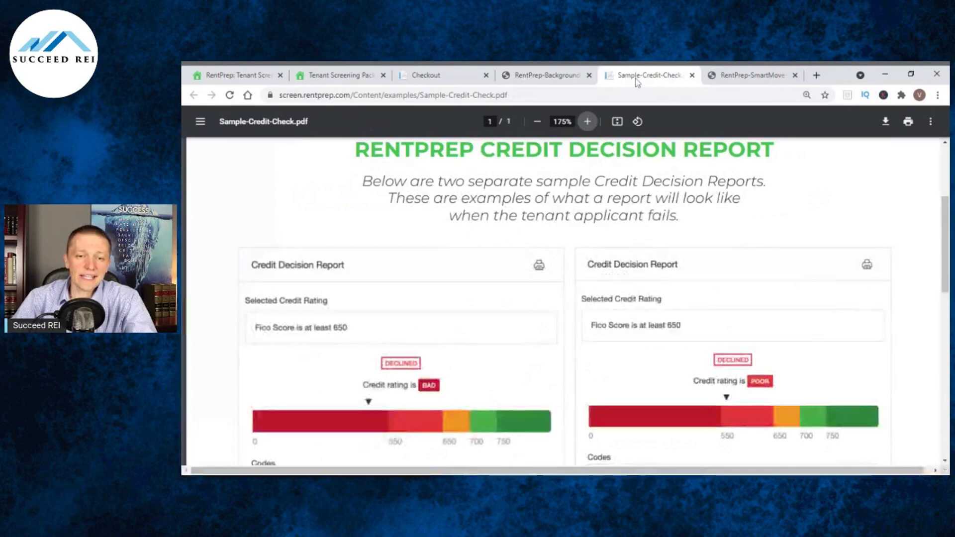
{"action": "scroll", "coordinate": [643, 217], "scroll_direction": "up", "scroll_amount": 5}
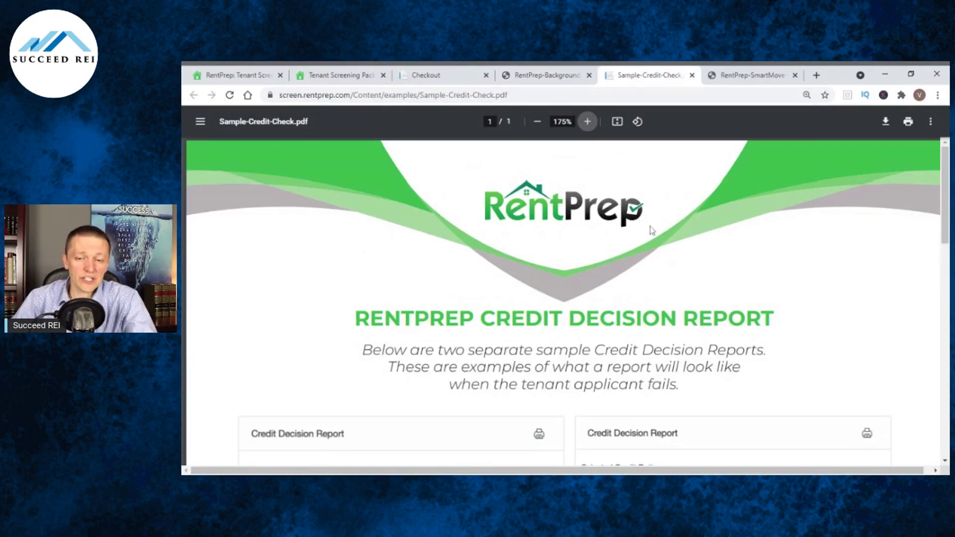
{"action": "scroll", "coordinate": [679, 247], "scroll_direction": "down", "scroll_amount": 2}
{"action": "scroll", "coordinate": [451, 343], "scroll_direction": "down", "scroll_amount": 2}
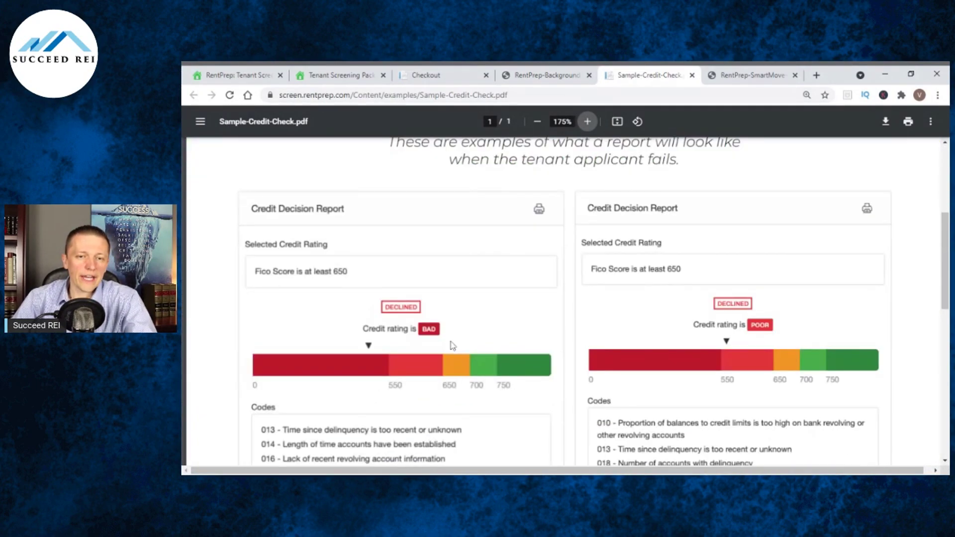
{"action": "scroll", "coordinate": [492, 324], "scroll_direction": "up", "scroll_amount": 2}
{"action": "scroll", "coordinate": [482, 320], "scroll_direction": "down", "scroll_amount": 2}
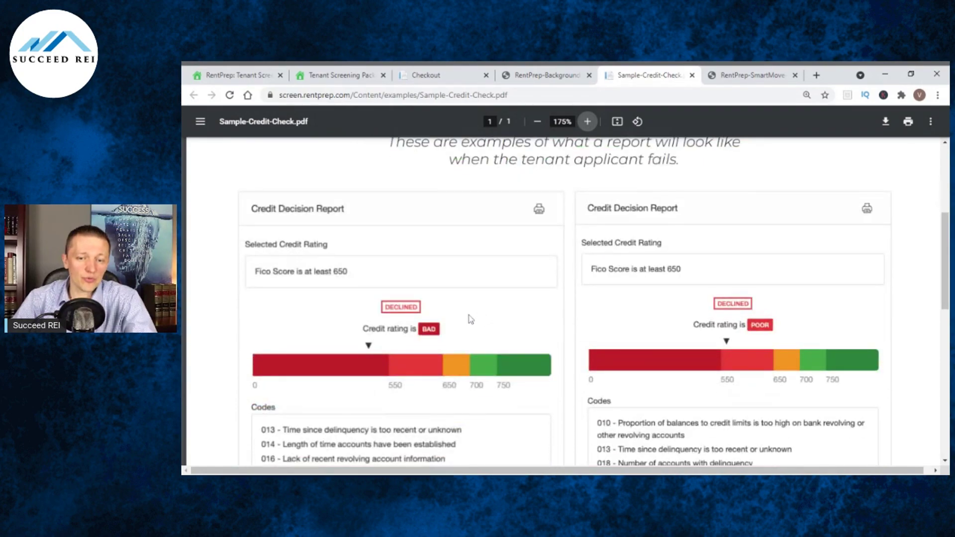
{"action": "scroll", "coordinate": [434, 329], "scroll_direction": "down", "scroll_amount": 1}
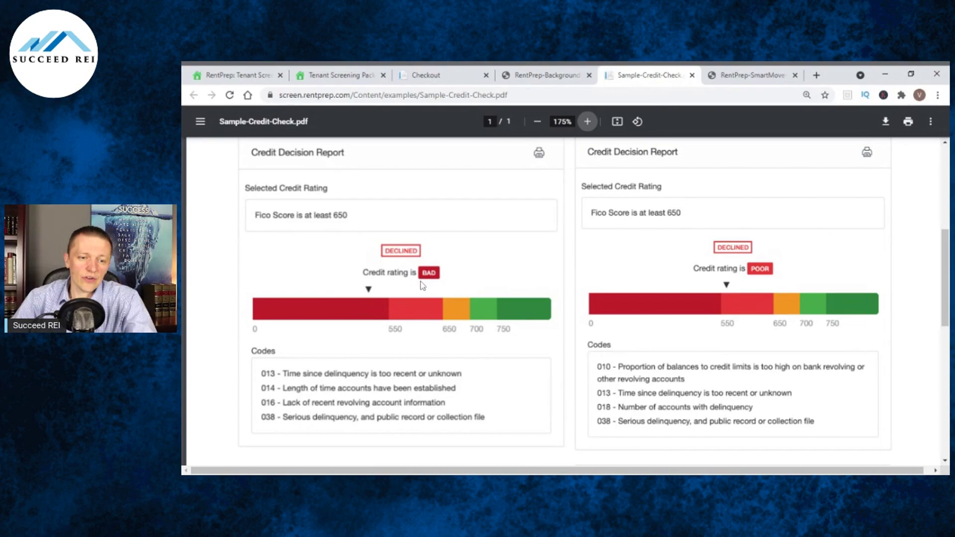
{"action": "scroll", "coordinate": [454, 275], "scroll_direction": "down", "scroll_amount": 1}
{"action": "scroll", "coordinate": [454, 274], "scroll_direction": "down", "scroll_amount": 2}
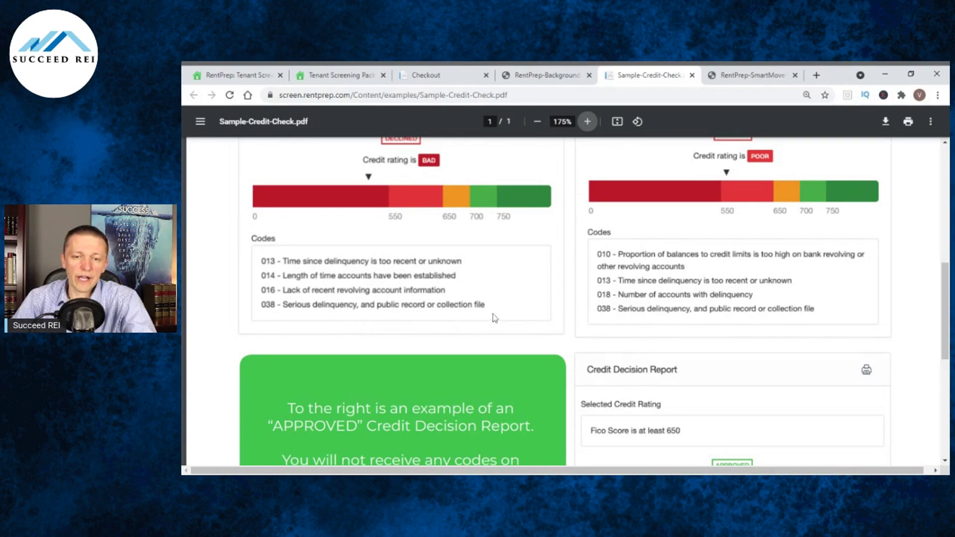
{"action": "scroll", "coordinate": [517, 298], "scroll_direction": "up", "scroll_amount": 8}
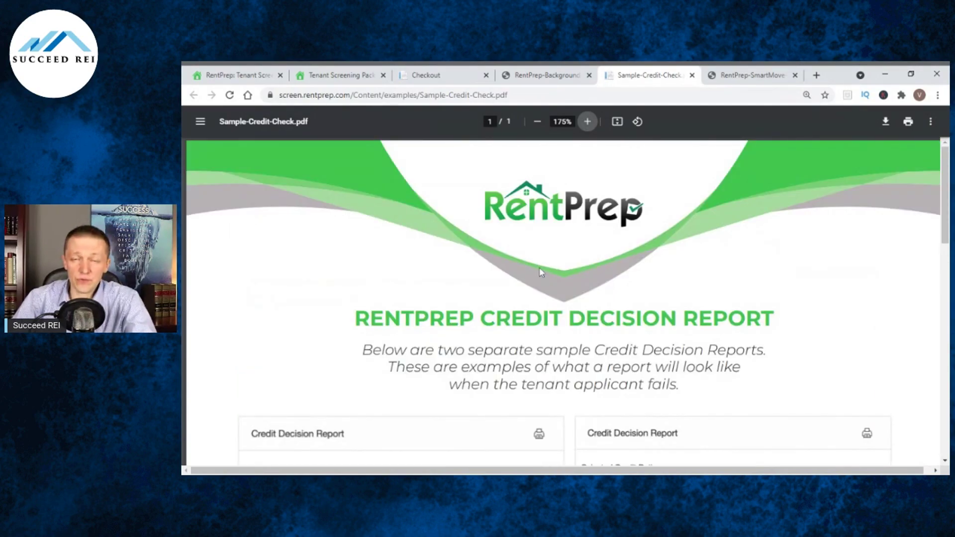
From the Dashboard, order the $38.00 SmartMove Full Credit Report.
{"action": "key", "text": "ctrl+3"}
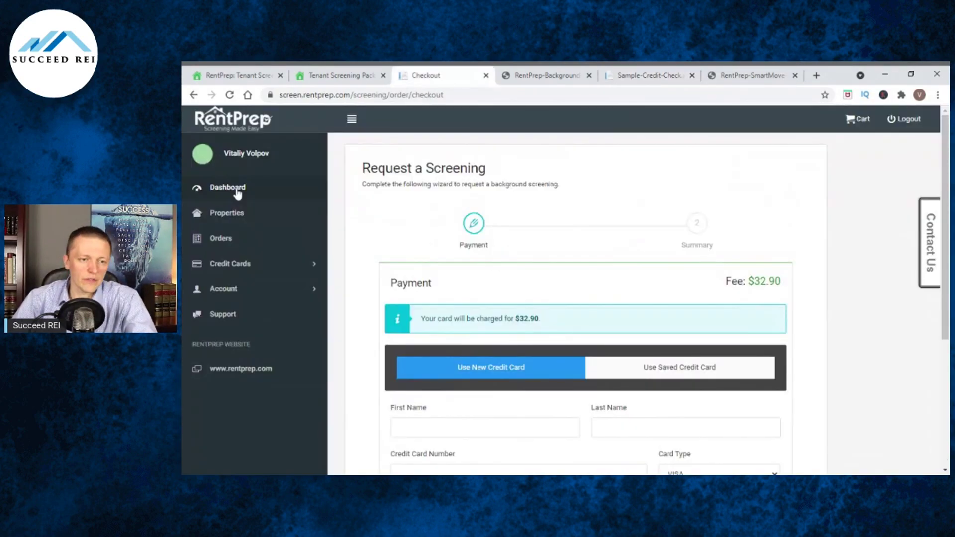
{"action": "left_click", "coordinate": [237, 189]}
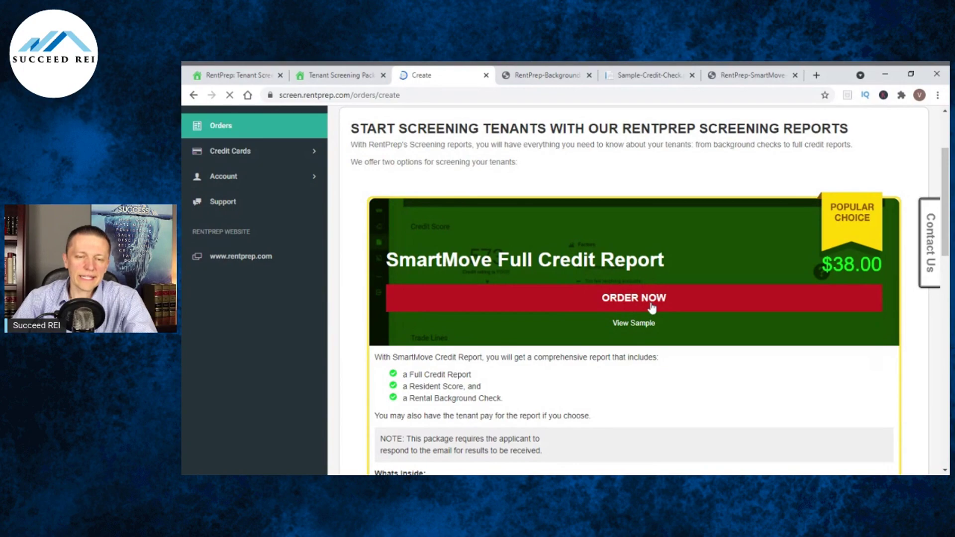
{"action": "left_click", "coordinate": [651, 305]}
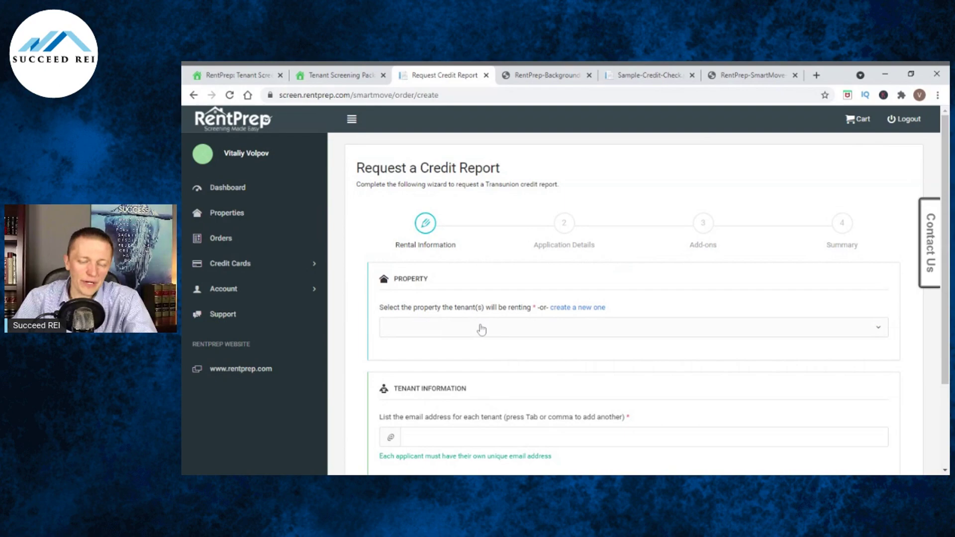
Check the property list without choosing one, then start a new blank property form.
{"action": "left_click", "coordinate": [542, 328]}
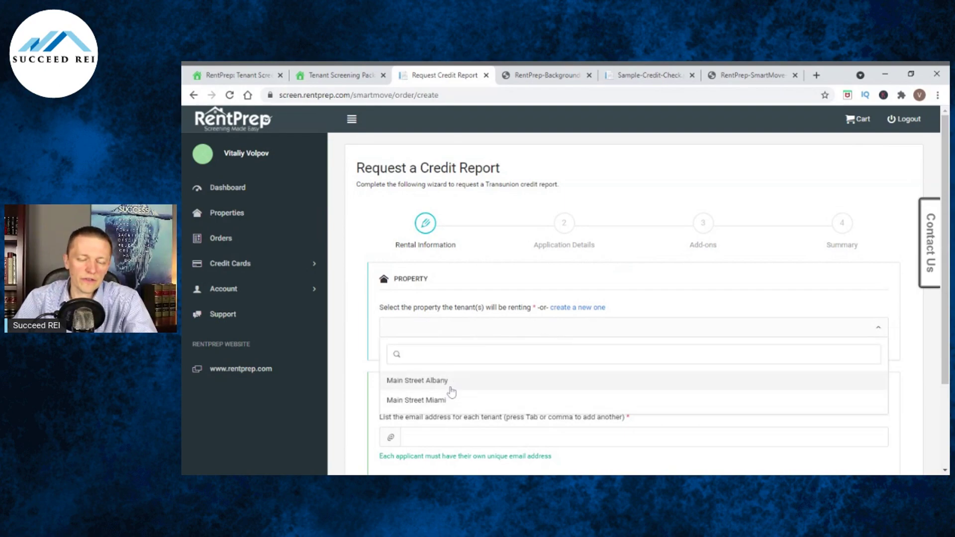
{"action": "left_click", "coordinate": [519, 284]}
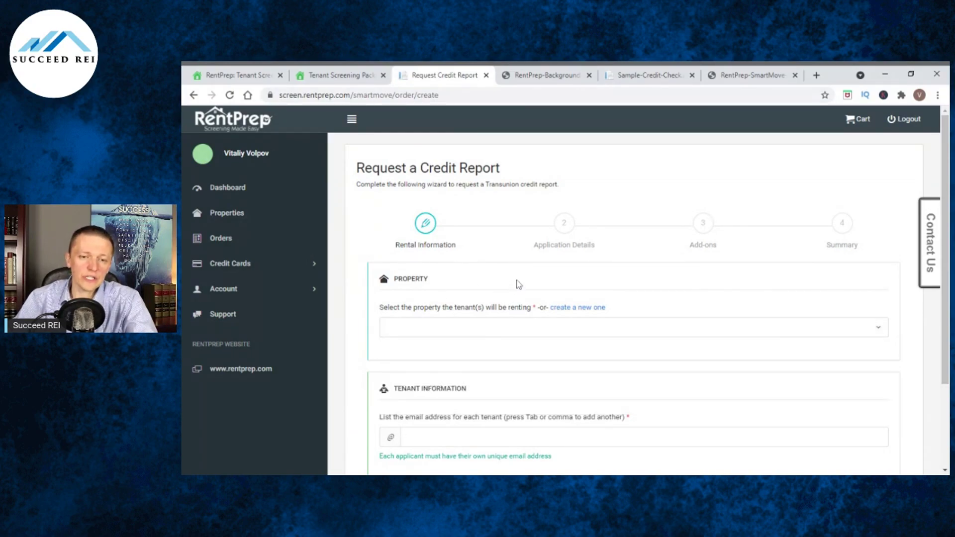
{"action": "left_click", "coordinate": [588, 308]}
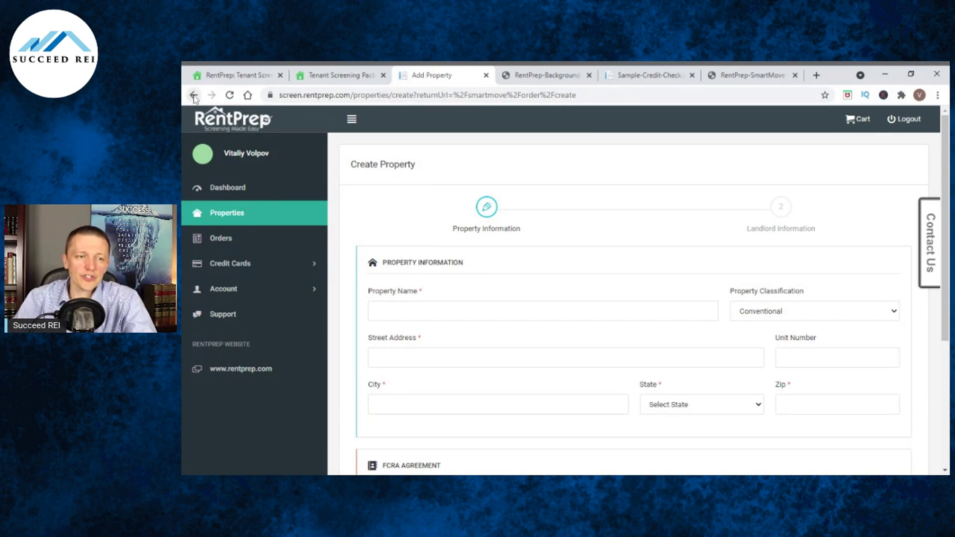
Go back to the credit report request and select Main Street Albany as the rental property.
{"action": "left_click", "coordinate": [194, 95]}
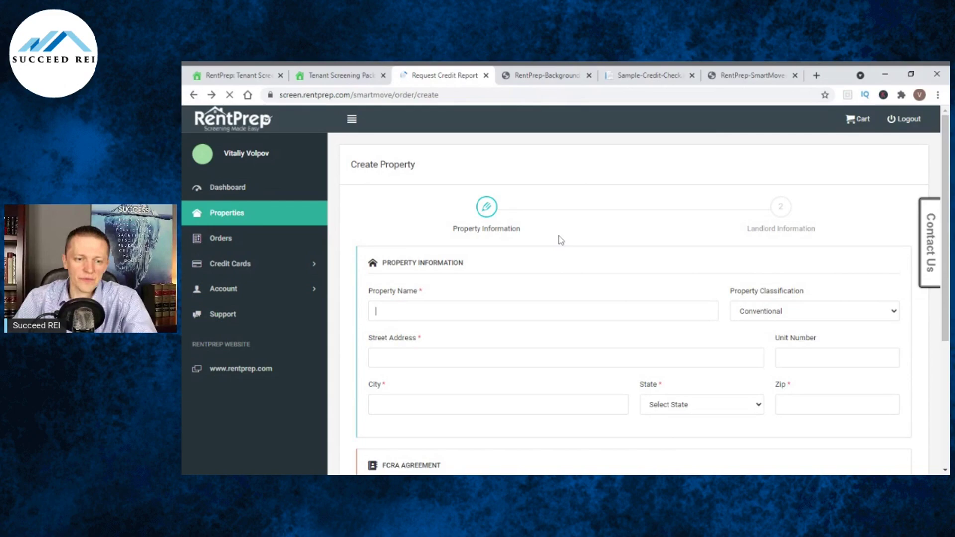
{"action": "left_click", "coordinate": [499, 273]}
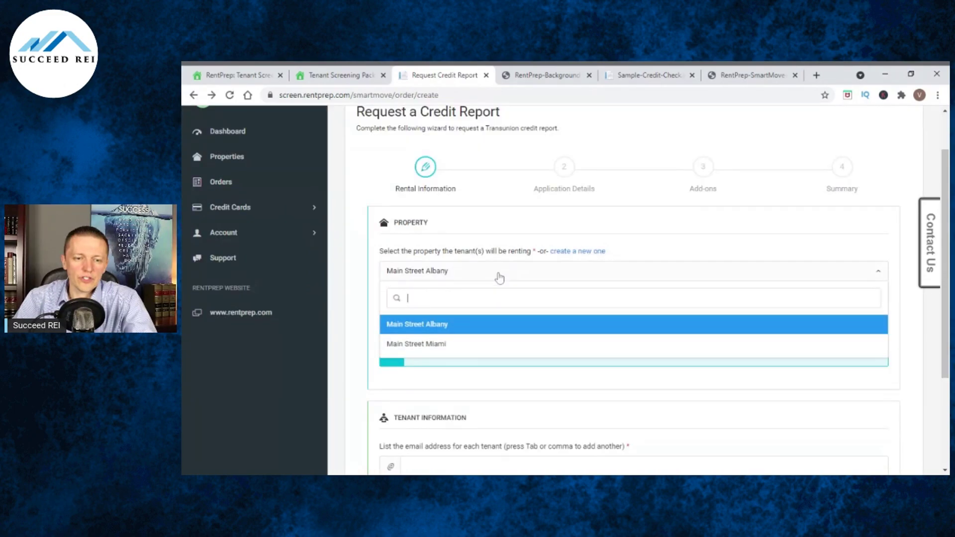
{"action": "left_click", "coordinate": [446, 326]}
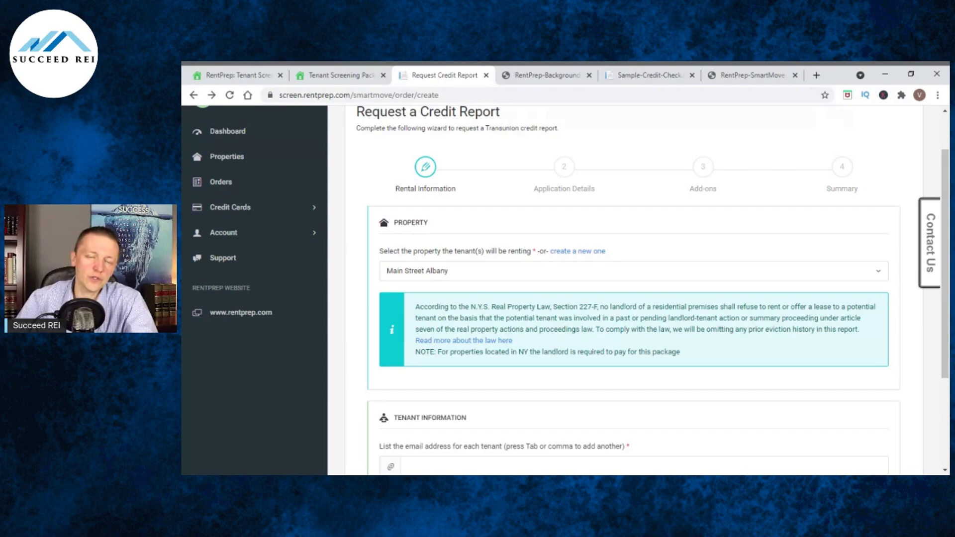
{"action": "scroll", "coordinate": [570, 290], "scroll_direction": "down", "scroll_amount": 1}
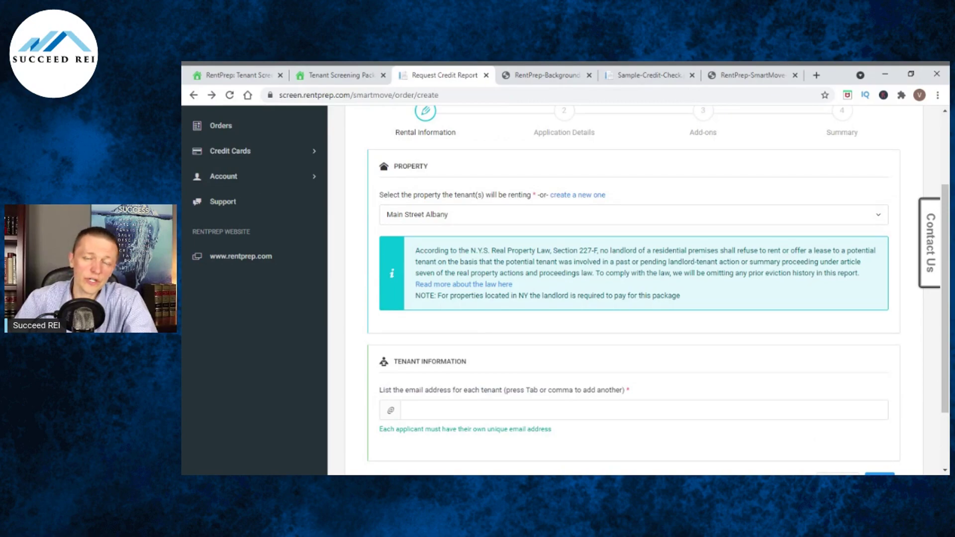
Switch the property to Main Street Miami, enter the tenant's e-mail, and continue to Add-ons.
{"action": "left_click", "coordinate": [574, 224]}
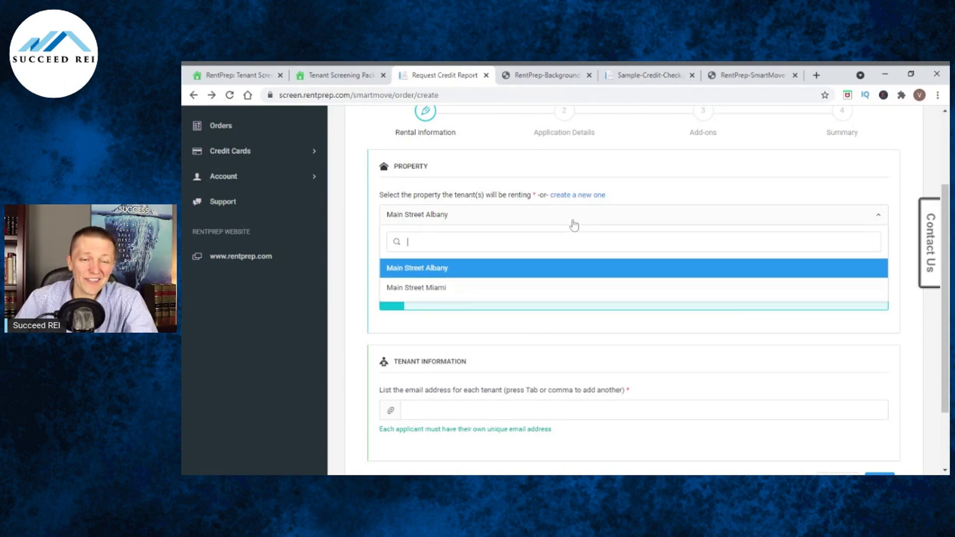
{"action": "left_click", "coordinate": [437, 289]}
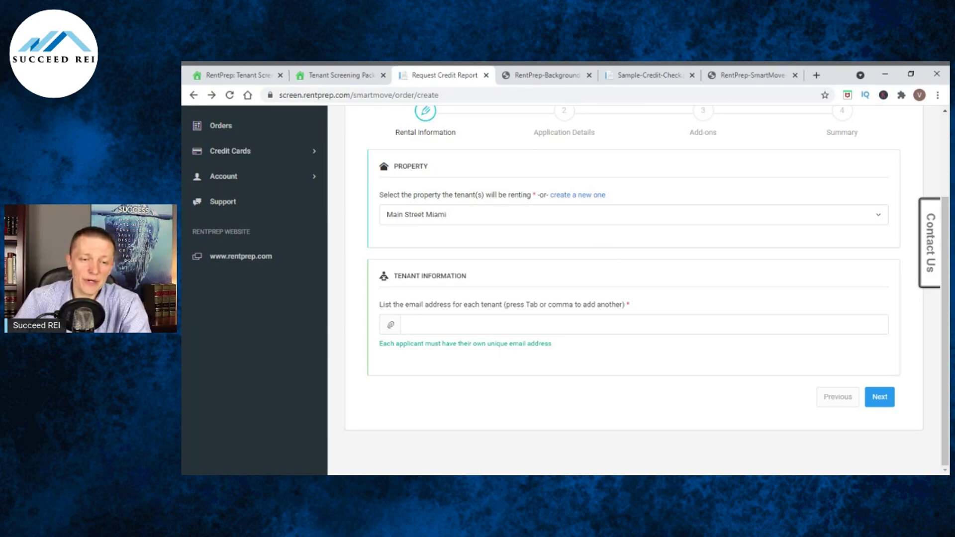
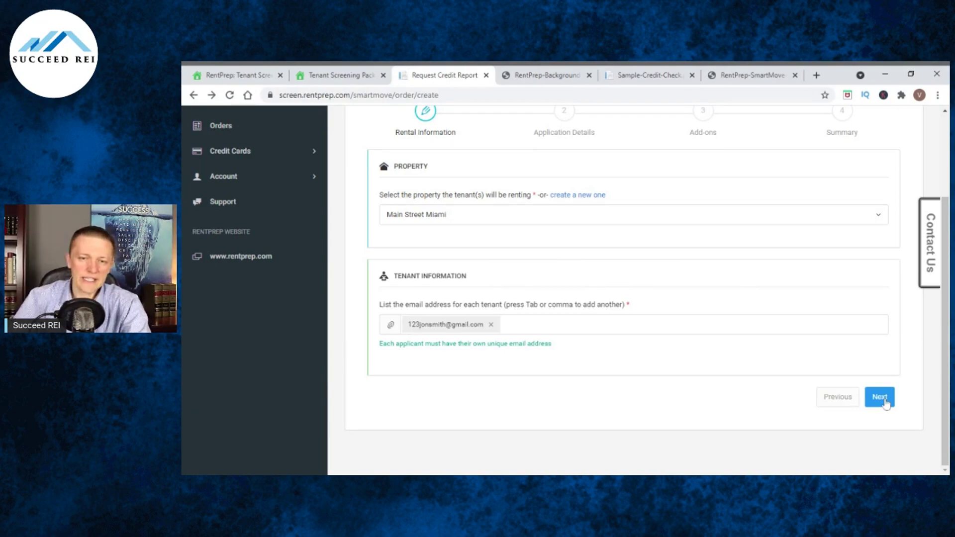
{"action": "left_click", "coordinate": [879, 397]}
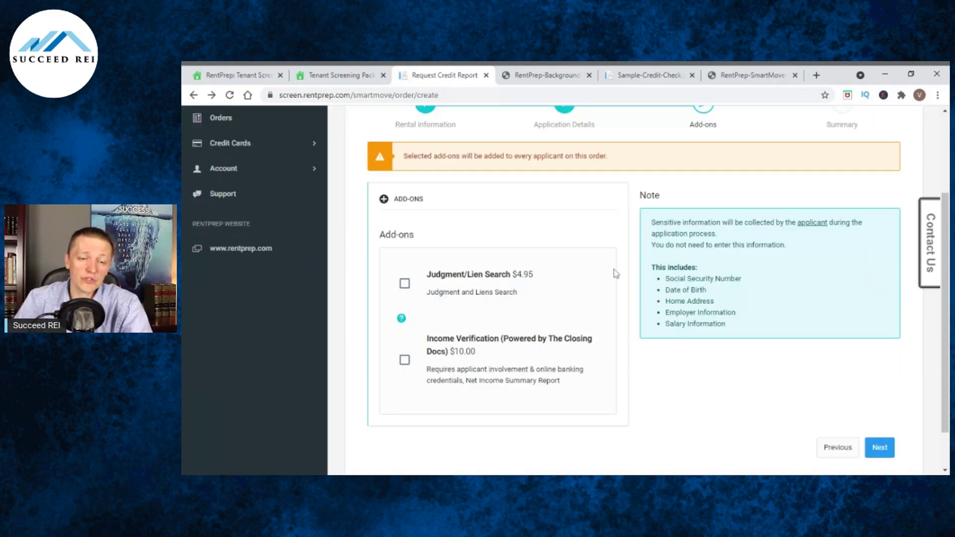
Tick the $4.95 Judgment/Lien Search add-on, leaving Income Verification unchecked.
{"action": "left_click", "coordinate": [405, 286]}
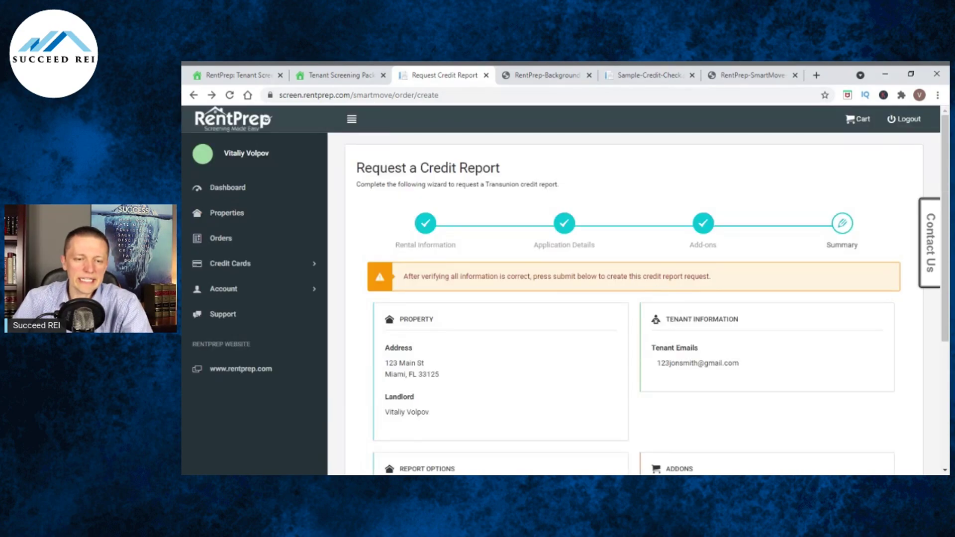
Review the Summary with the $38.00 TransUnion bundle and $4.95 add-on, then add it to the cart.
{"action": "scroll", "coordinate": [612, 260], "scroll_direction": "down", "scroll_amount": 3}
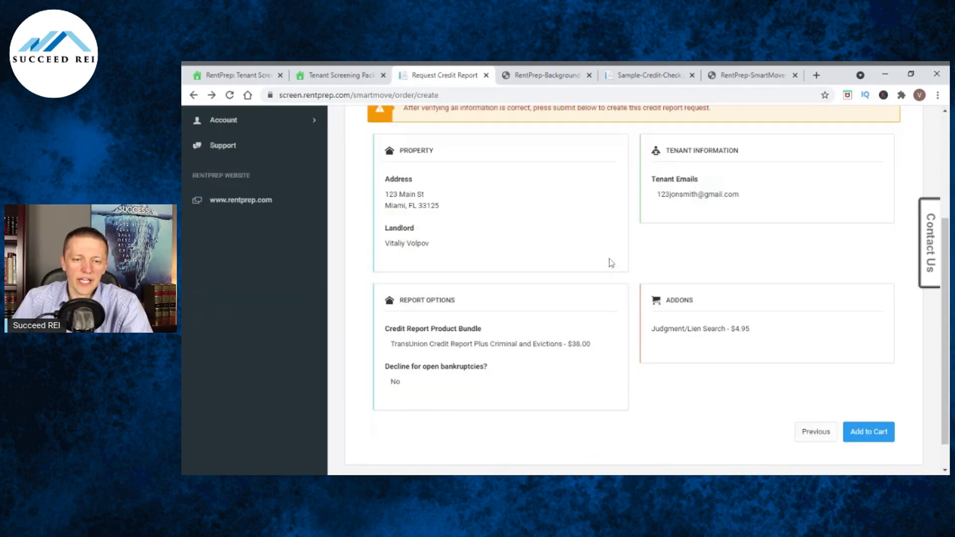
{"action": "scroll", "coordinate": [585, 263], "scroll_direction": "up", "scroll_amount": 1}
{"action": "scroll", "coordinate": [583, 263], "scroll_direction": "up", "scroll_amount": 2}
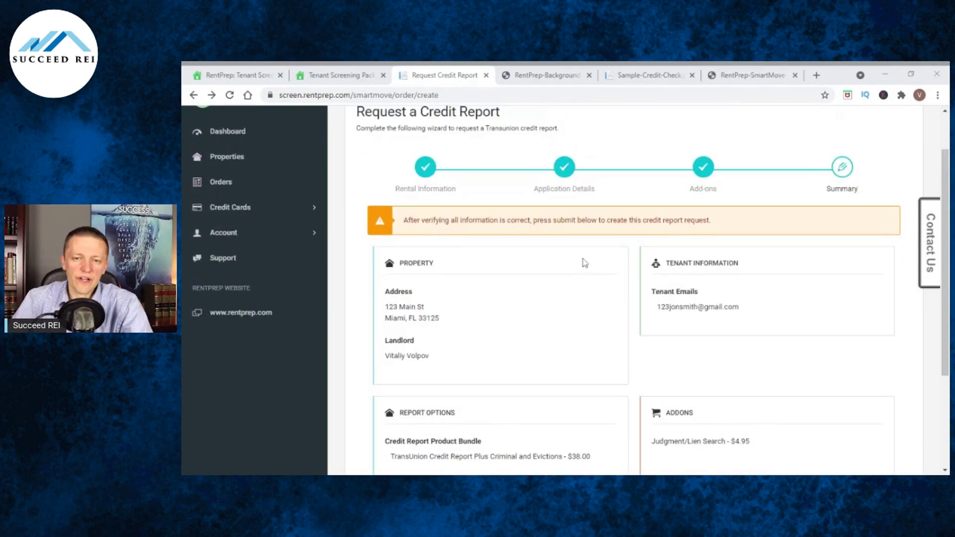
{"action": "scroll", "coordinate": [697, 323], "scroll_direction": "down", "scroll_amount": 5}
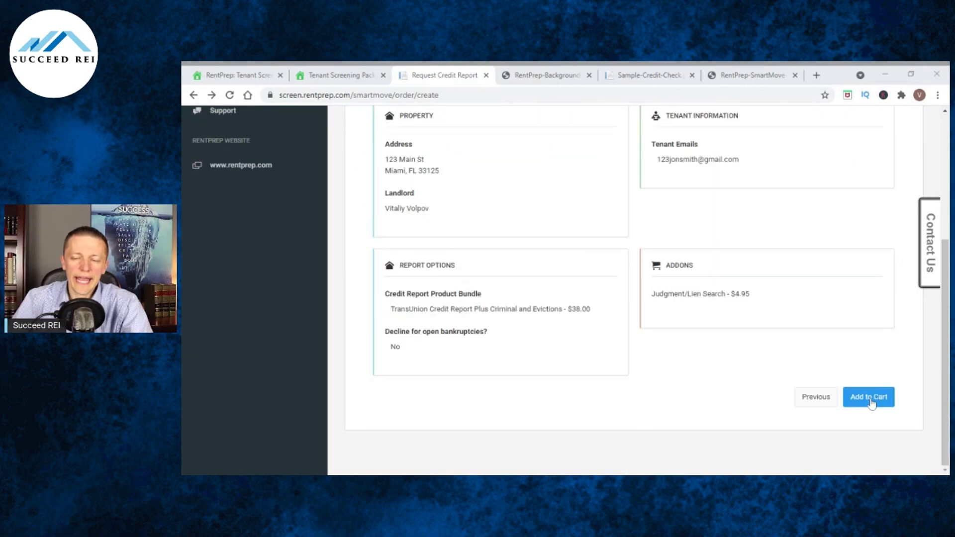
{"action": "left_click", "coordinate": [871, 401]}
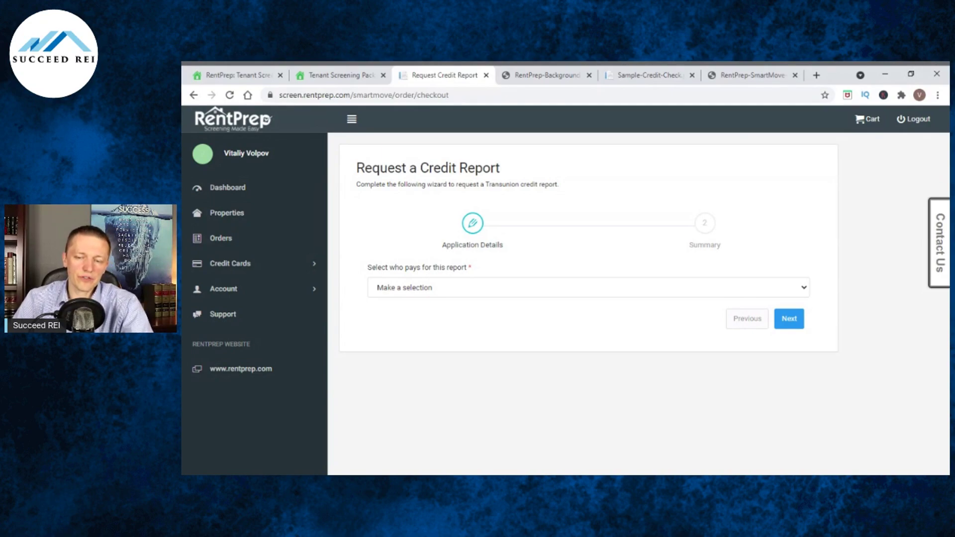
Make Renter the payer and view the SmartMove sample report showing a 569 POOR score.
{"action": "left_click", "coordinate": [600, 304]}
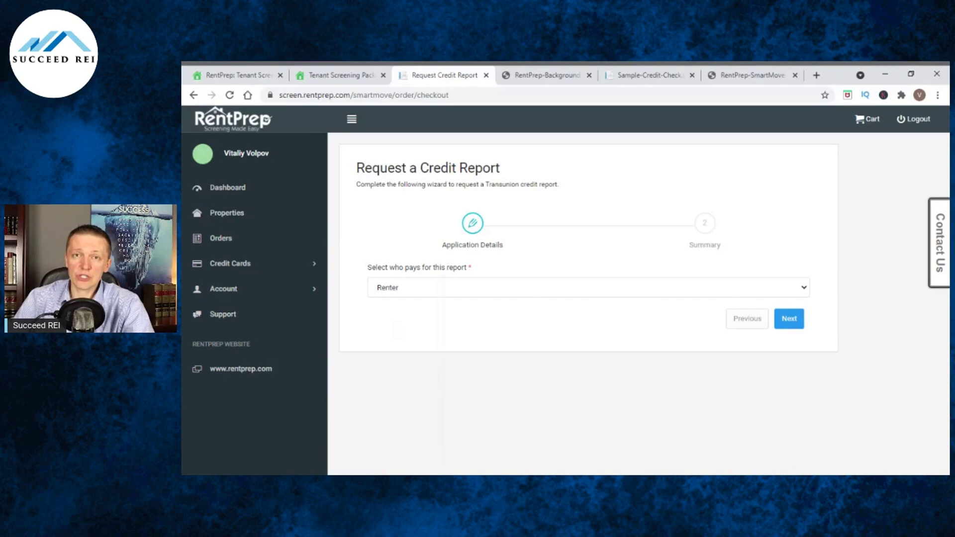
{"action": "left_click", "coordinate": [741, 76]}
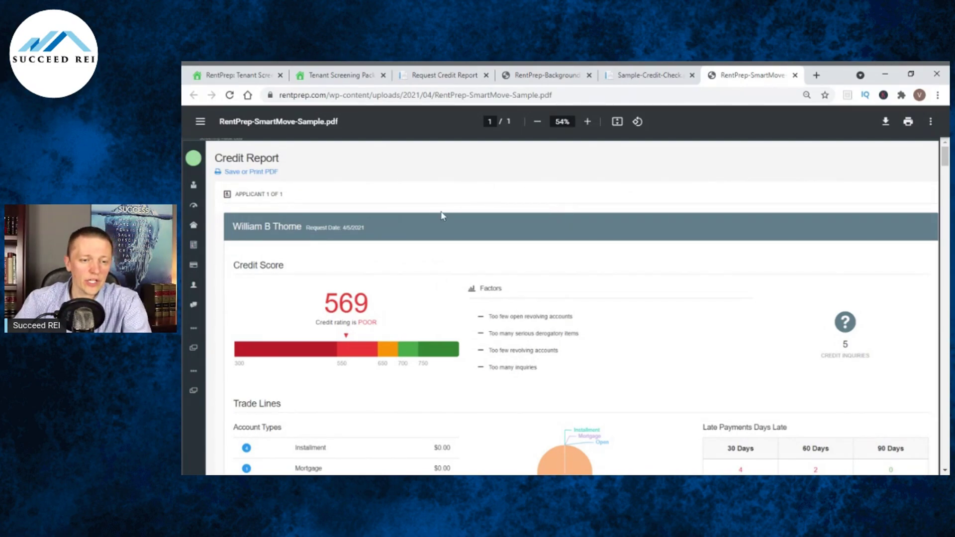
{"action": "scroll", "coordinate": [441, 216], "scroll_direction": "down", "scroll_amount": 1}
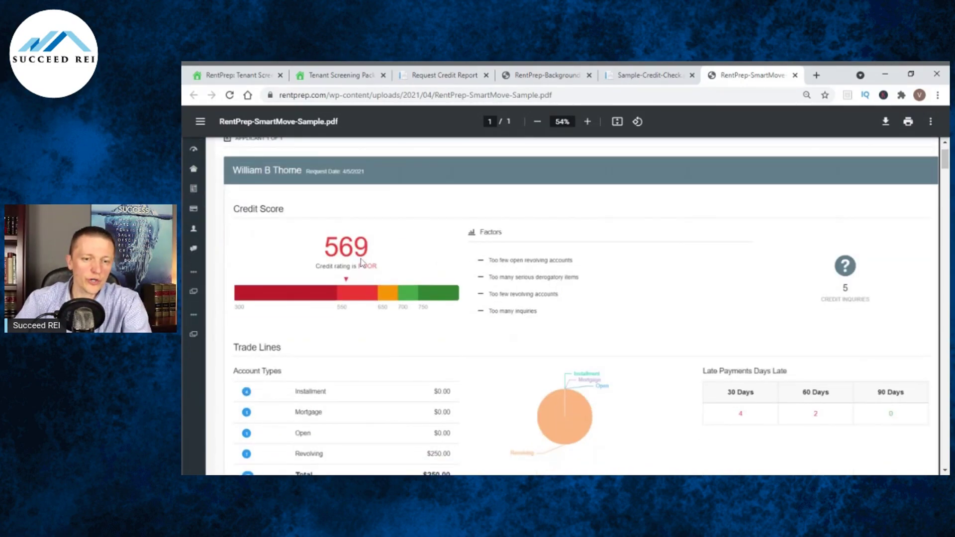
Scroll the sample report past Trade Lines, Collections and Consumer Statements to the five Inquiries.
{"action": "scroll", "coordinate": [710, 287], "scroll_direction": "down", "scroll_amount": 5}
{"action": "scroll", "coordinate": [710, 287], "scroll_direction": "down", "scroll_amount": 1}
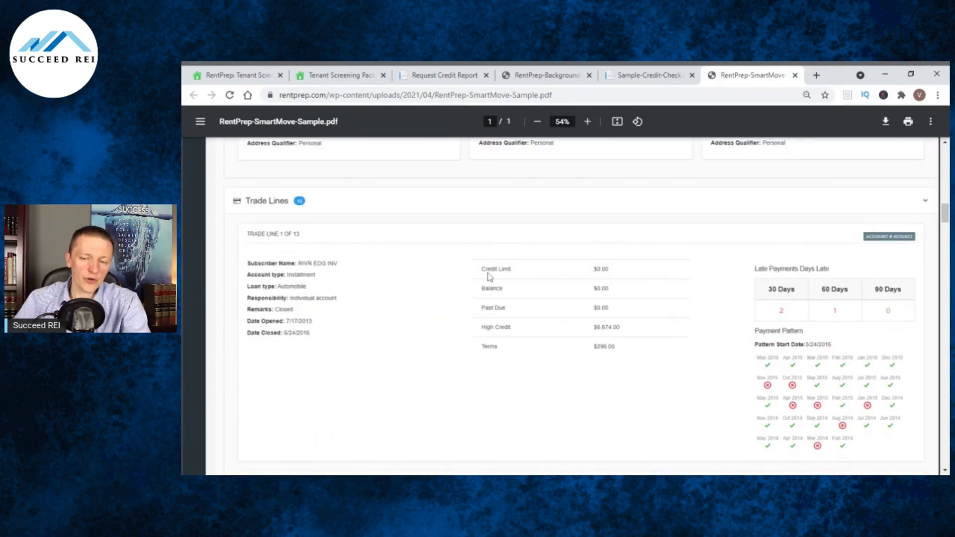
{"action": "scroll", "coordinate": [795, 308], "scroll_direction": "down", "scroll_amount": 1}
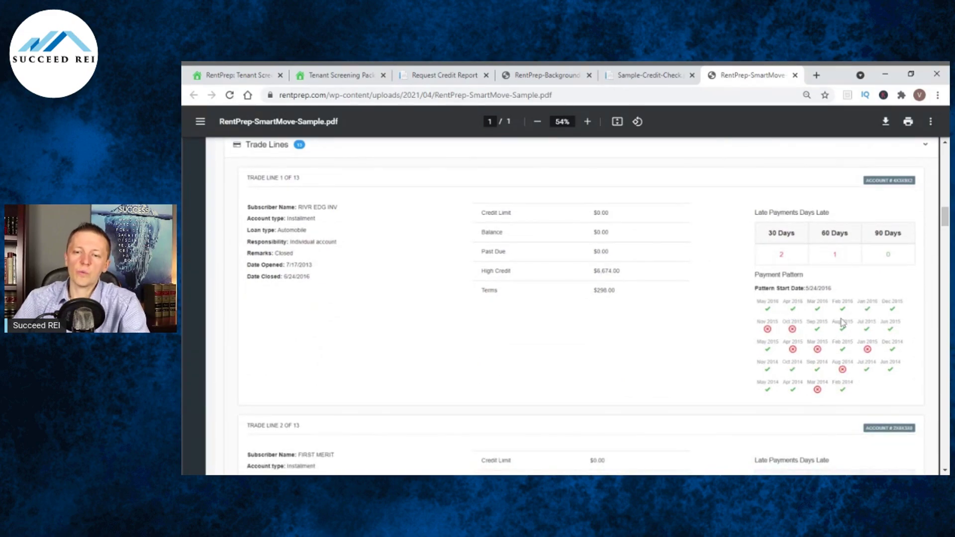
{"action": "scroll", "coordinate": [477, 306], "scroll_direction": "down", "scroll_amount": 1}
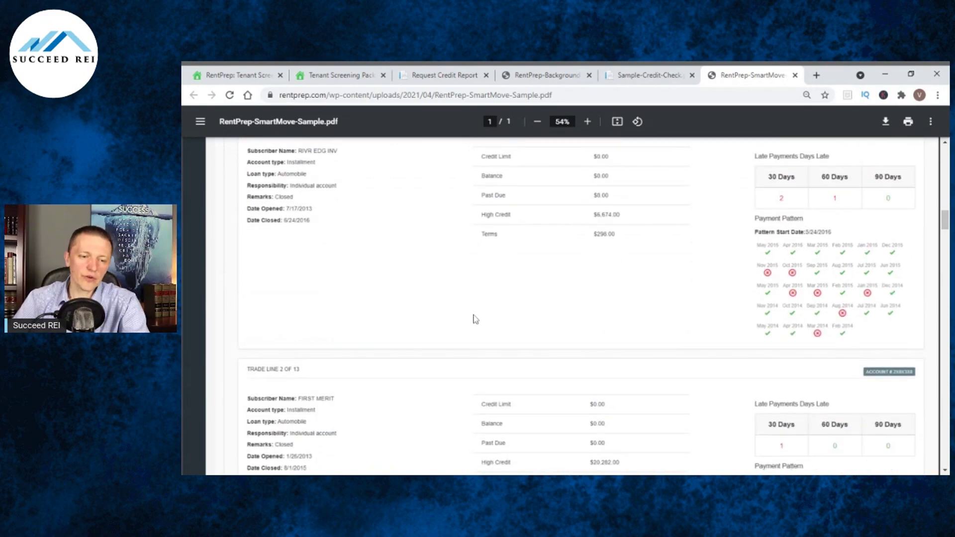
{"action": "scroll", "coordinate": [472, 318], "scroll_direction": "down", "scroll_amount": 2}
{"action": "scroll", "coordinate": [453, 319], "scroll_direction": "down", "scroll_amount": 5}
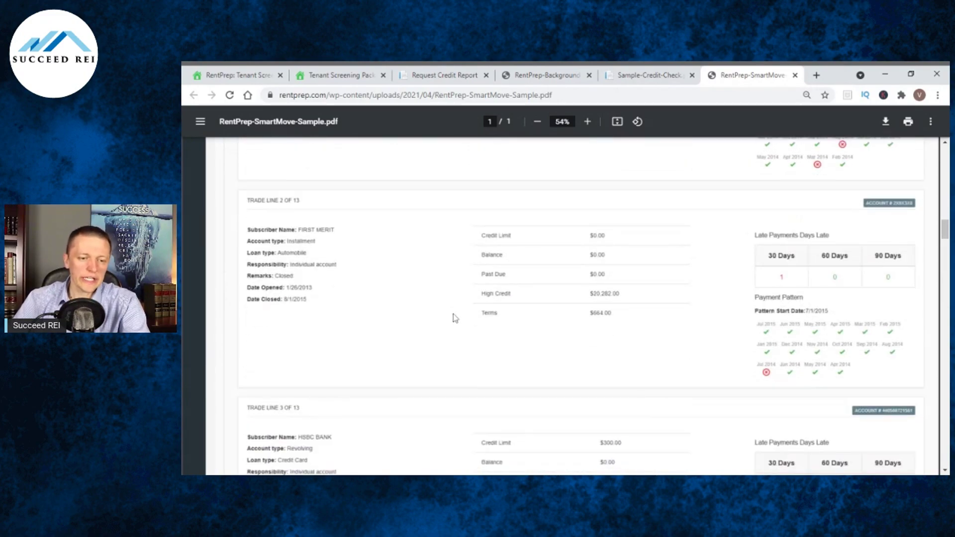
{"action": "scroll", "coordinate": [452, 309], "scroll_direction": "down", "scroll_amount": 20}
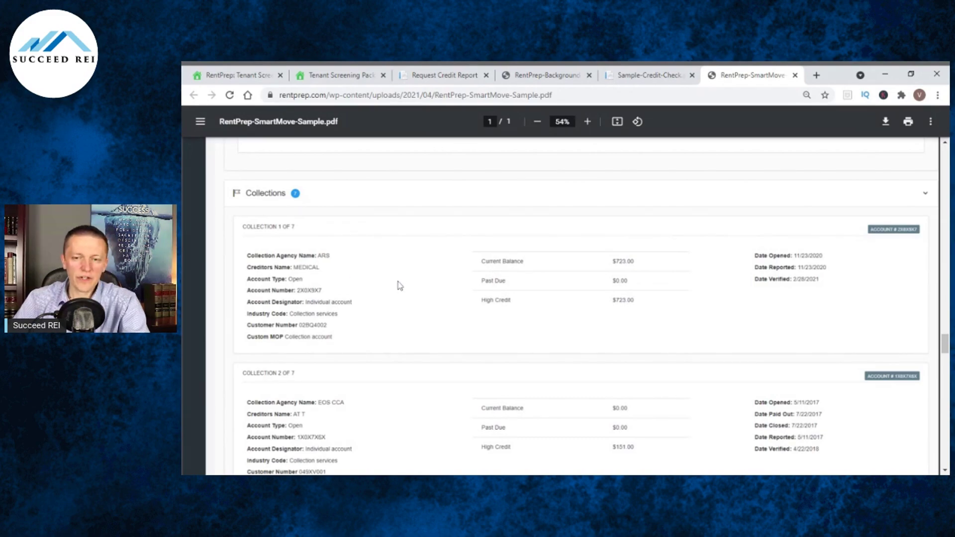
{"action": "scroll", "coordinate": [420, 282], "scroll_direction": "down", "scroll_amount": 1}
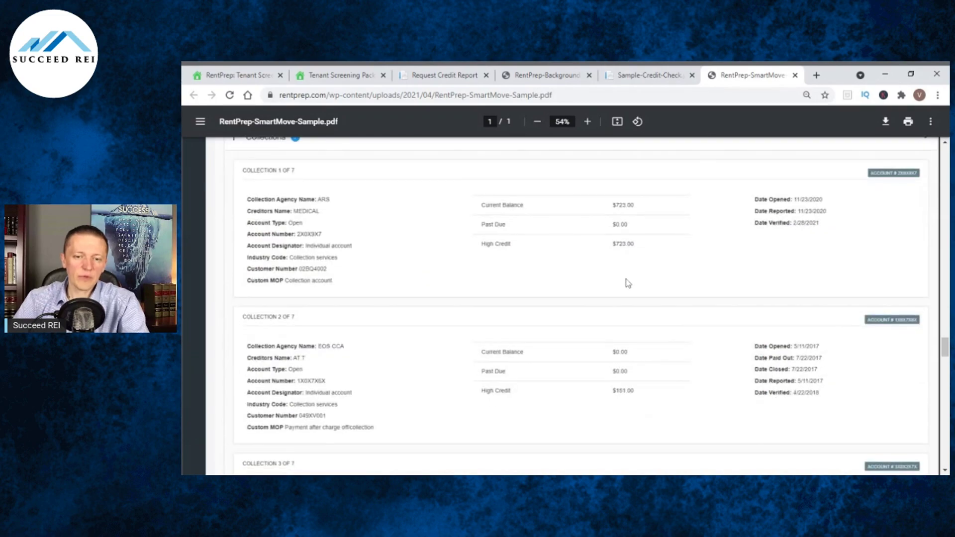
{"action": "scroll", "coordinate": [618, 273], "scroll_direction": "down", "scroll_amount": 15}
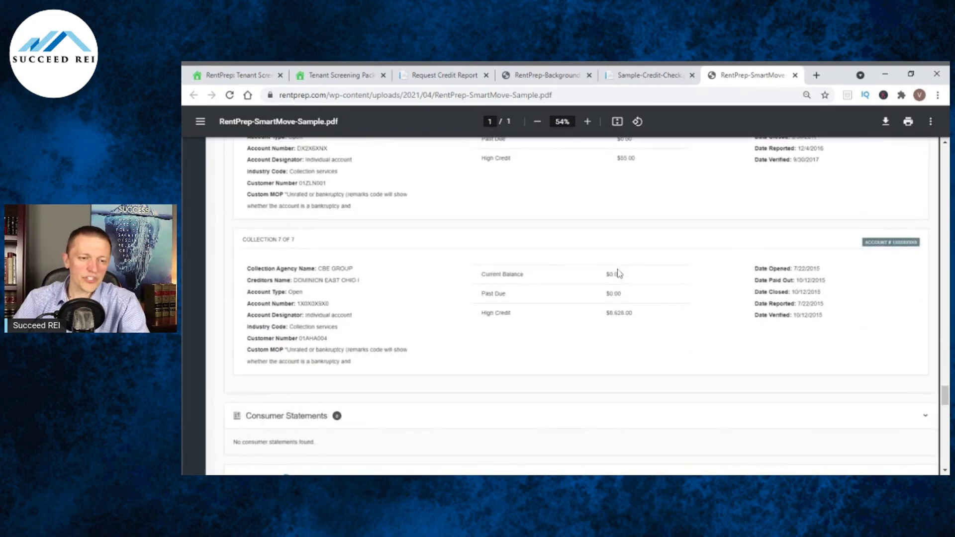
{"action": "scroll", "coordinate": [619, 272], "scroll_direction": "down", "scroll_amount": 3}
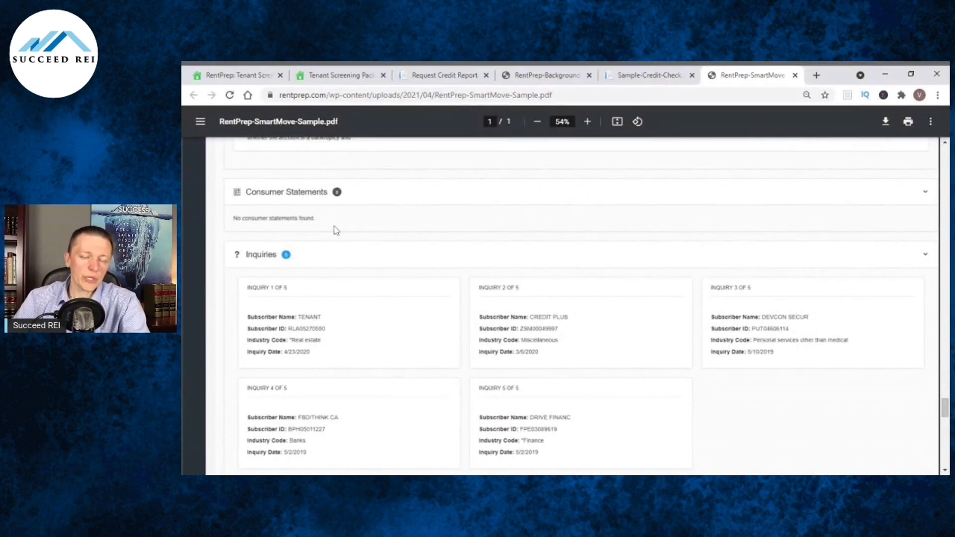
{"action": "scroll", "coordinate": [362, 224], "scroll_direction": "down", "scroll_amount": 1}
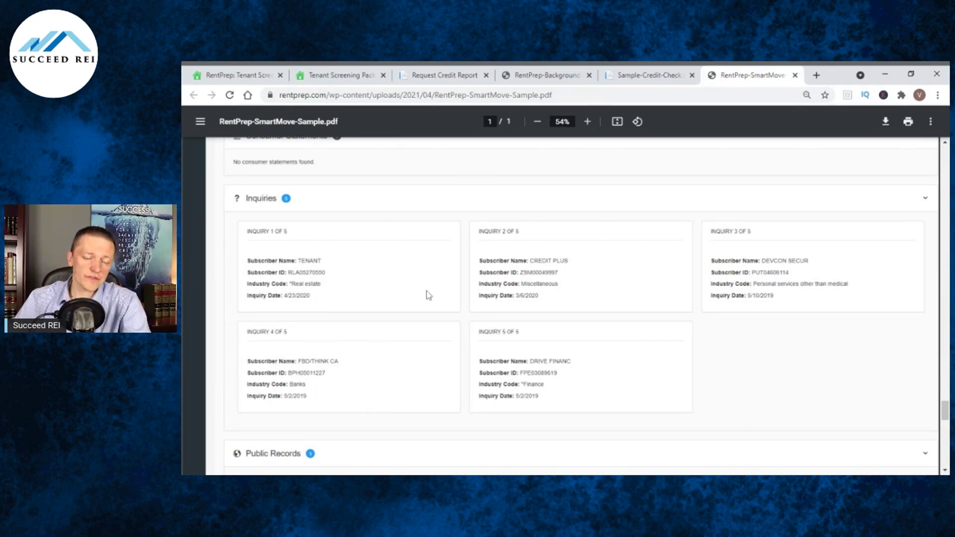
Read through the Public, Eviction and Criminal Records sections, then scroll back toward the top.
{"action": "scroll", "coordinate": [425, 286], "scroll_direction": "down", "scroll_amount": 3}
{"action": "scroll", "coordinate": [423, 286], "scroll_direction": "down", "scroll_amount": 1}
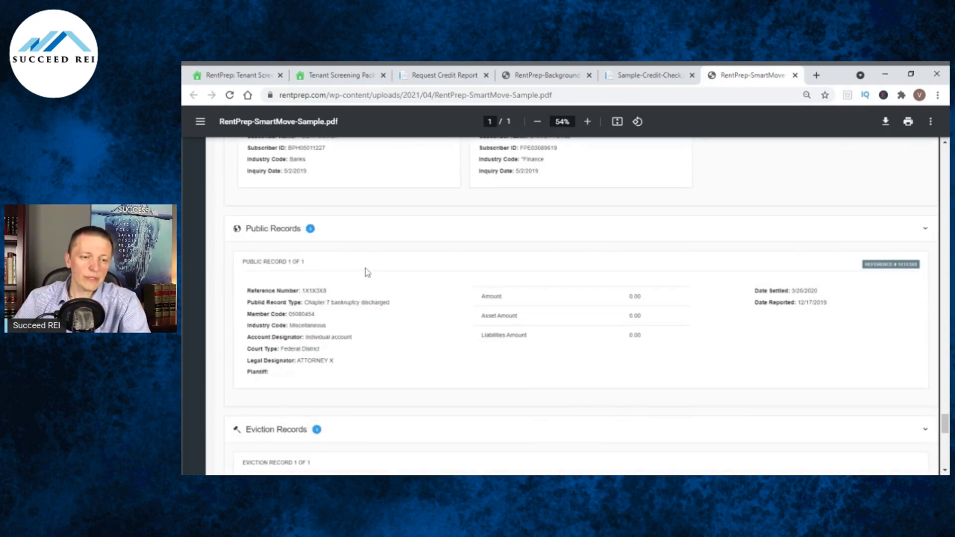
{"action": "scroll", "coordinate": [375, 272], "scroll_direction": "down", "scroll_amount": 1}
{"action": "scroll", "coordinate": [363, 318], "scroll_direction": "down", "scroll_amount": 2}
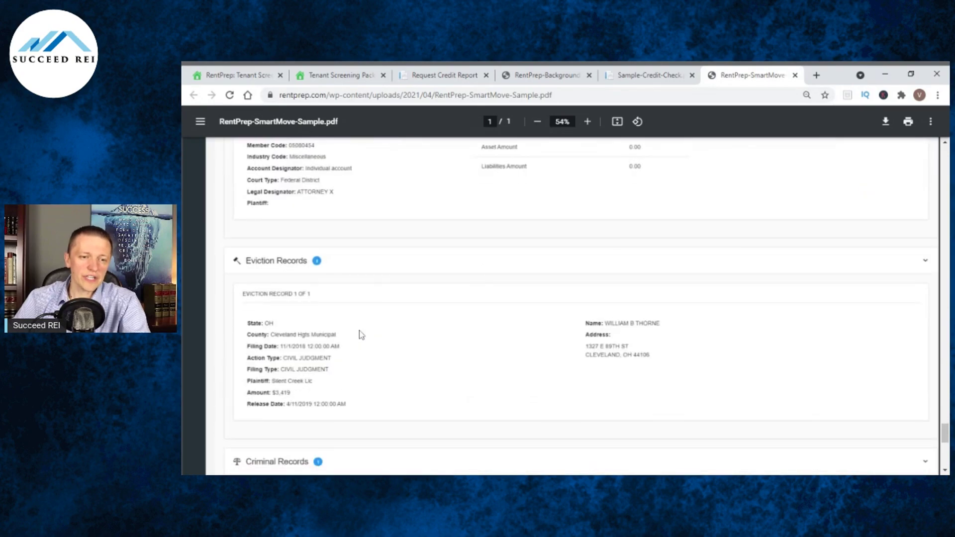
{"action": "scroll", "coordinate": [410, 268], "scroll_direction": "down", "scroll_amount": 4}
{"action": "scroll", "coordinate": [405, 271], "scroll_direction": "down", "scroll_amount": 1}
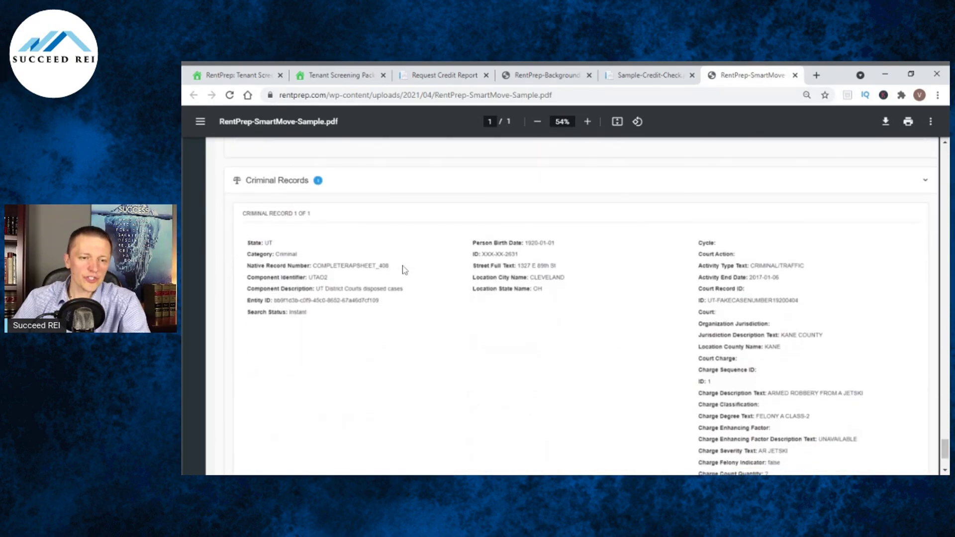
{"action": "scroll", "coordinate": [404, 269], "scroll_direction": "down", "scroll_amount": 1}
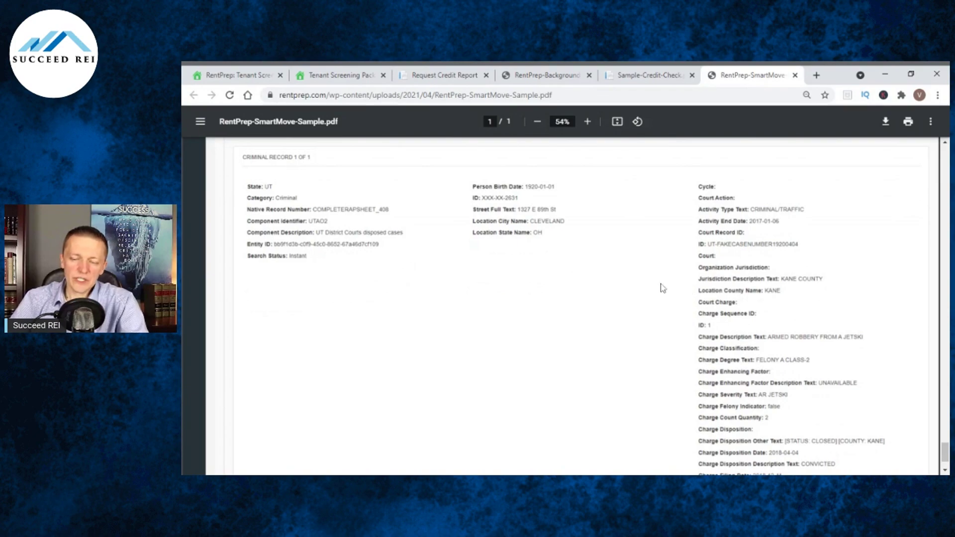
{"action": "scroll", "coordinate": [687, 278], "scroll_direction": "down", "scroll_amount": 1}
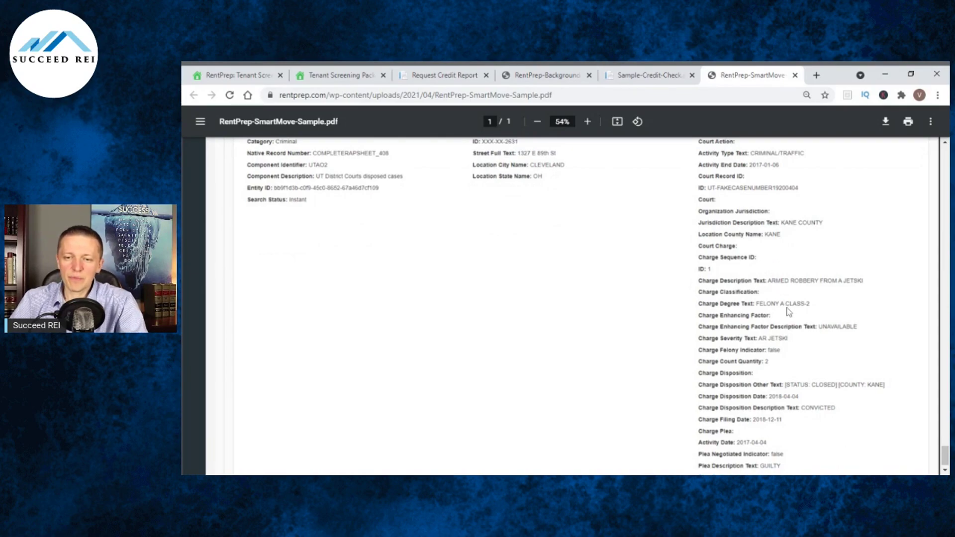
{"action": "scroll", "coordinate": [799, 297], "scroll_direction": "down", "scroll_amount": 1}
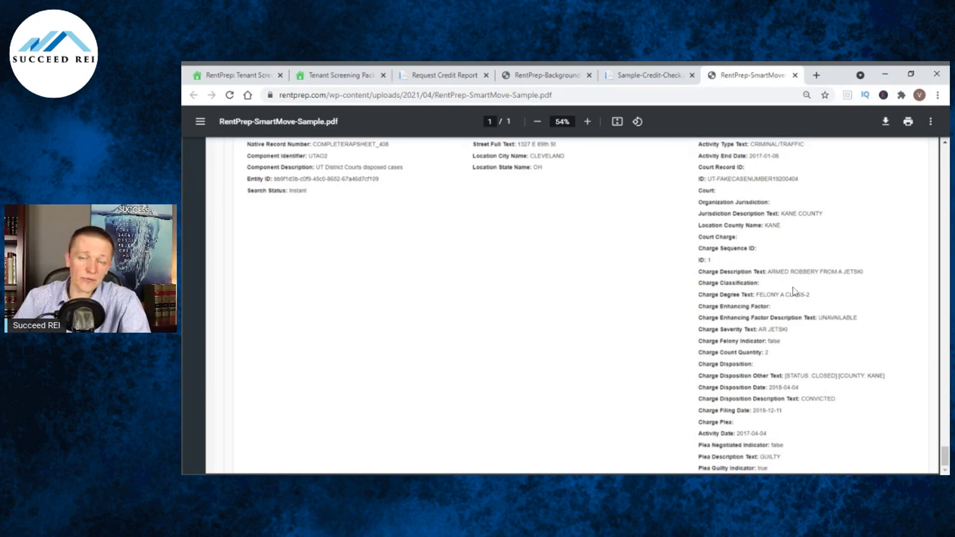
{"action": "scroll", "coordinate": [797, 293], "scroll_direction": "up", "scroll_amount": 3}
{"action": "scroll", "coordinate": [799, 292], "scroll_direction": "up", "scroll_amount": 15}
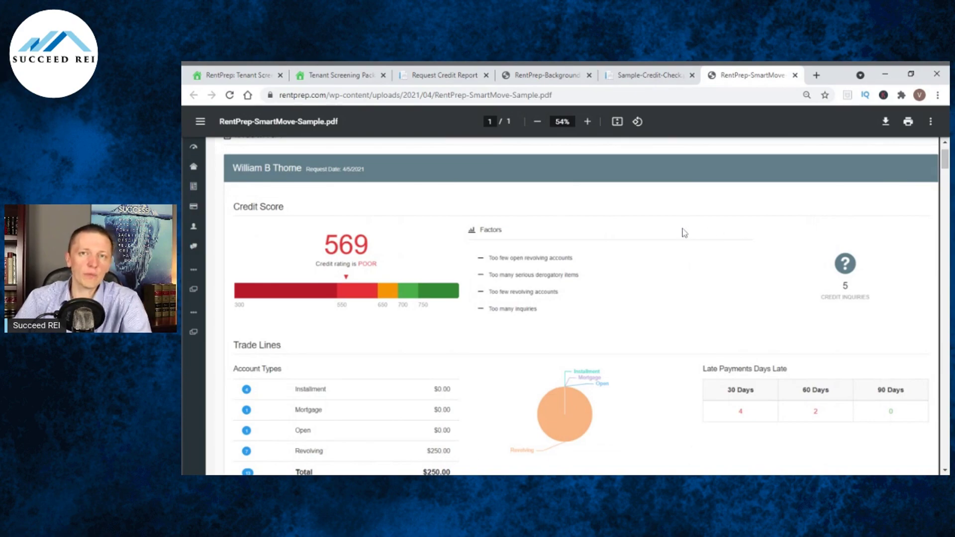
Scroll up to the Credit Report header, then switch back to the RentPrep homepage tab.
{"action": "scroll", "coordinate": [684, 232], "scroll_direction": "up", "scroll_amount": 2}
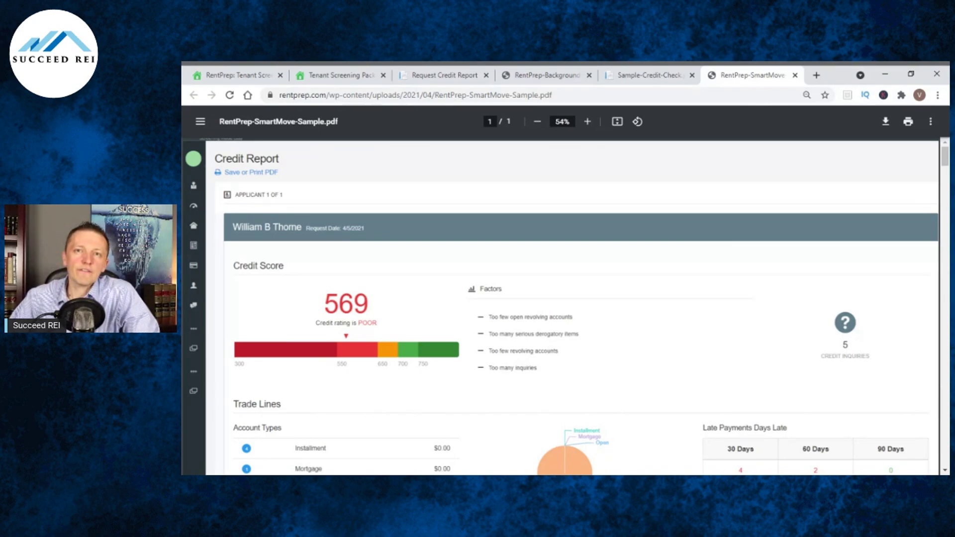
{"action": "key", "text": "ctrl+1"}
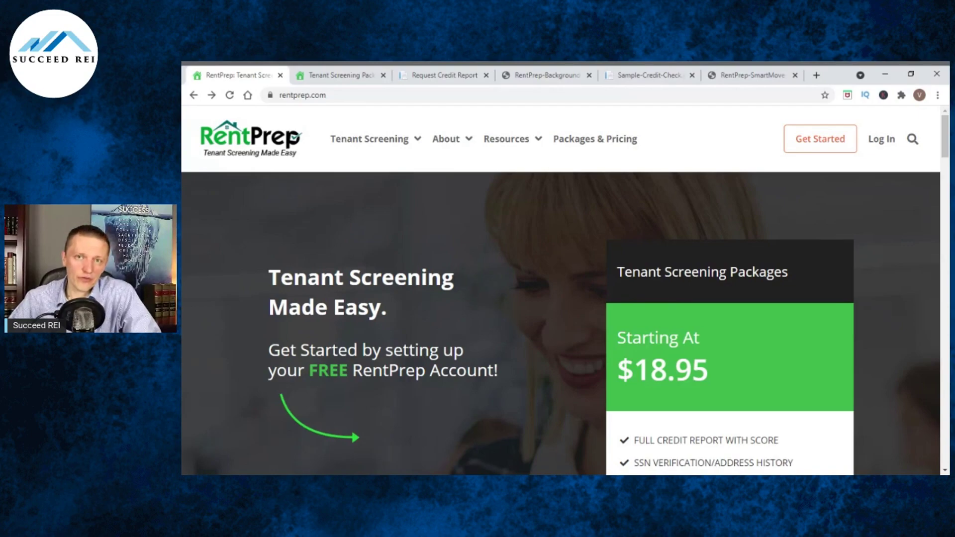
Open the Resources page and go to the free Landlord Form Bundle with 60+ forms.
{"action": "mouse_move", "coordinate": [503, 147]}
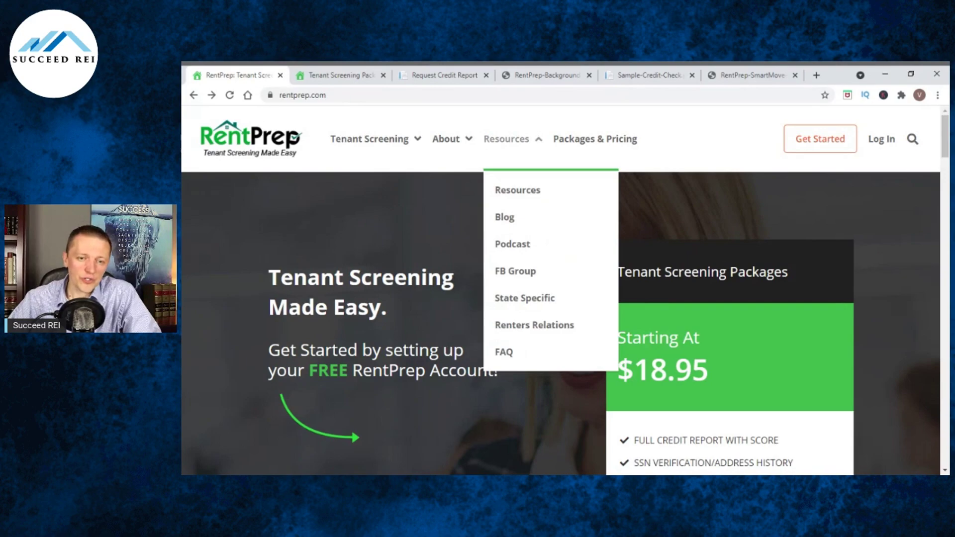
{"action": "left_click", "coordinate": [519, 189]}
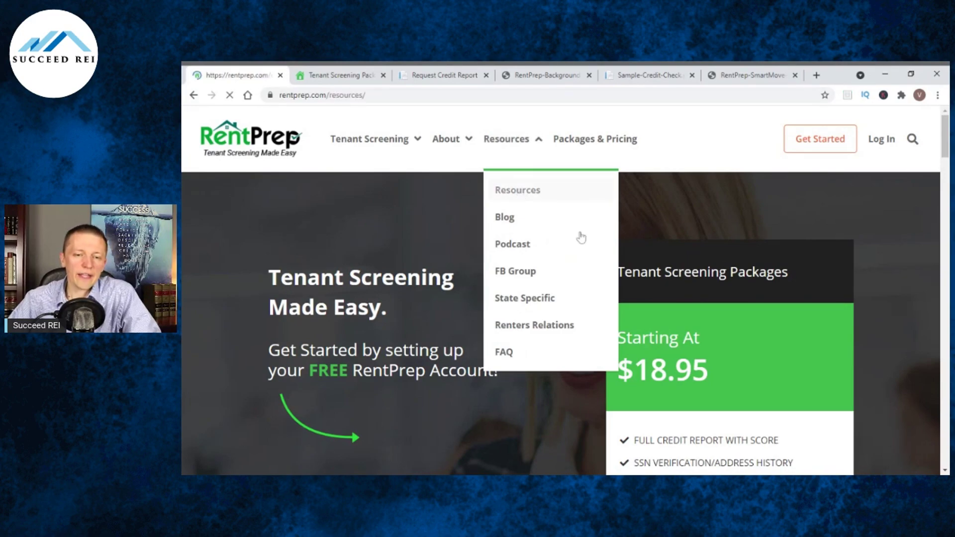
{"action": "scroll", "coordinate": [463, 200], "scroll_direction": "down", "scroll_amount": 2}
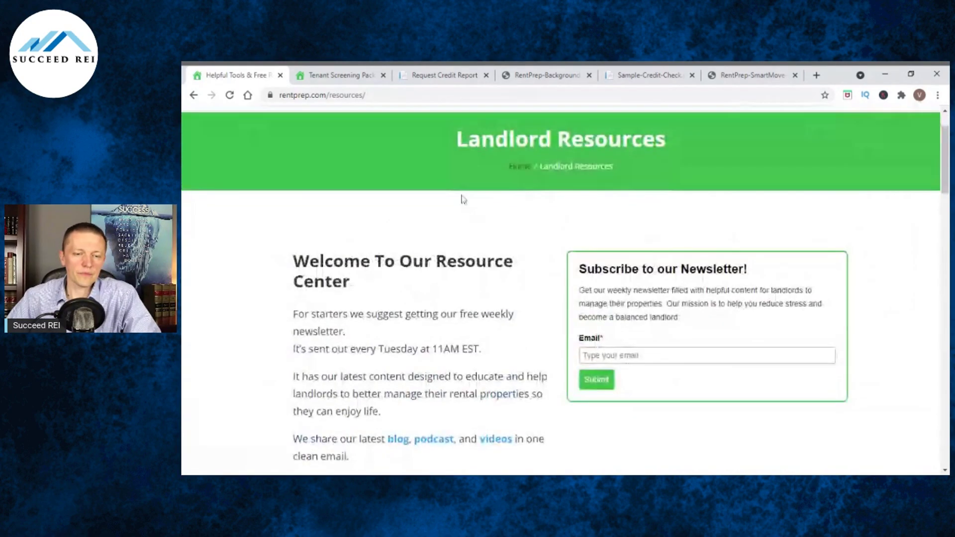
{"action": "scroll", "coordinate": [462, 200], "scroll_direction": "down", "scroll_amount": 8}
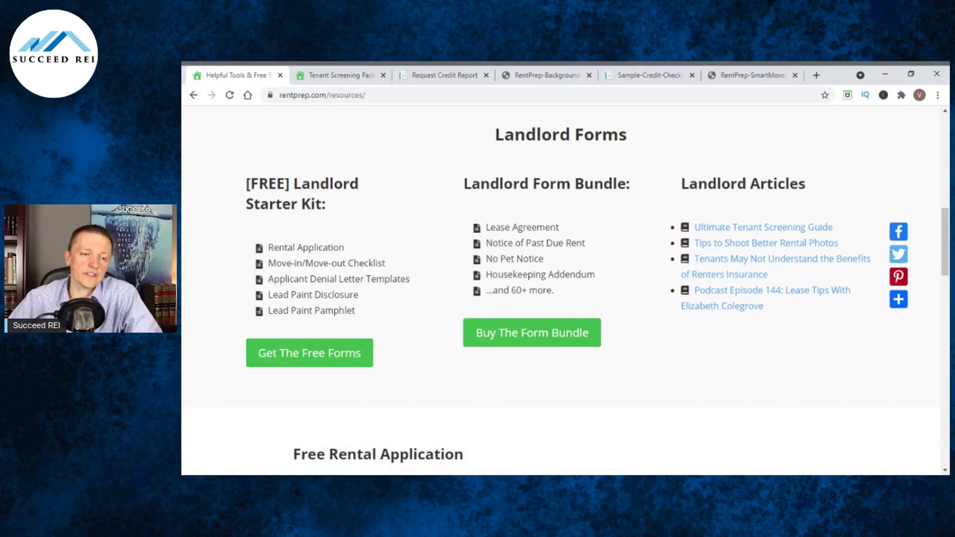
{"action": "scroll", "coordinate": [565, 283], "scroll_direction": "up", "scroll_amount": 1}
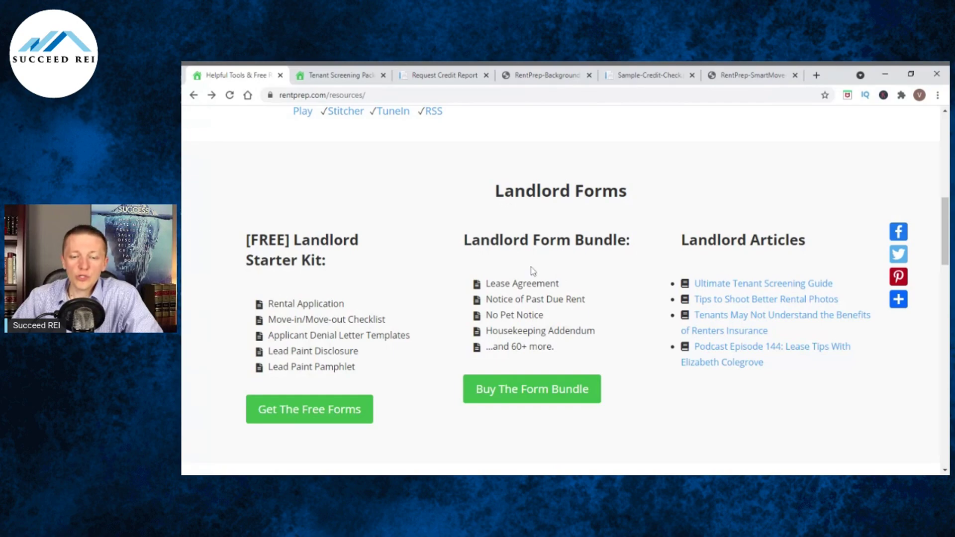
{"action": "left_click", "coordinate": [554, 389]}
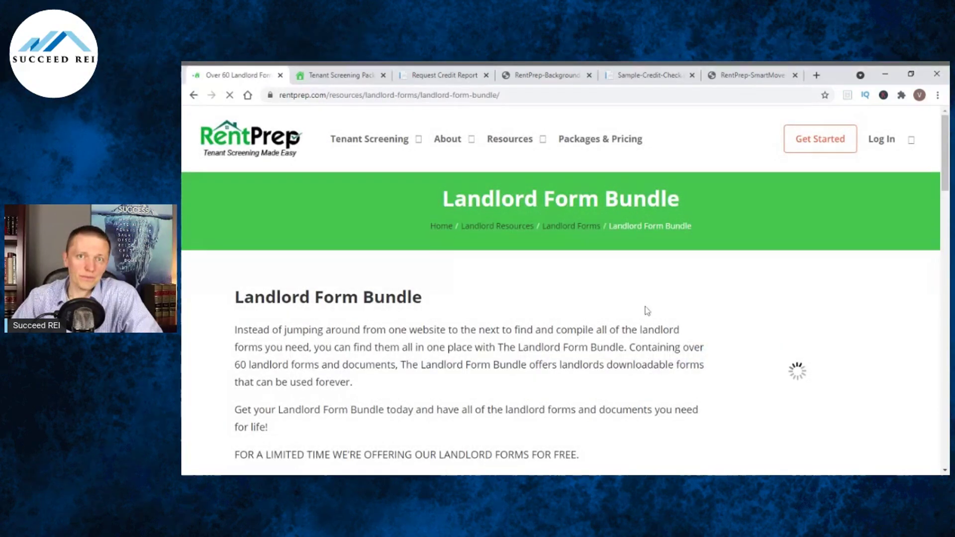
Scroll the Landlord Form Bundle checklist from 3 Day Notice to Quit through Work Order Form.
{"action": "scroll", "coordinate": [646, 312], "scroll_direction": "down", "scroll_amount": 10}
{"action": "scroll", "coordinate": [518, 291], "scroll_direction": "down", "scroll_amount": 5}
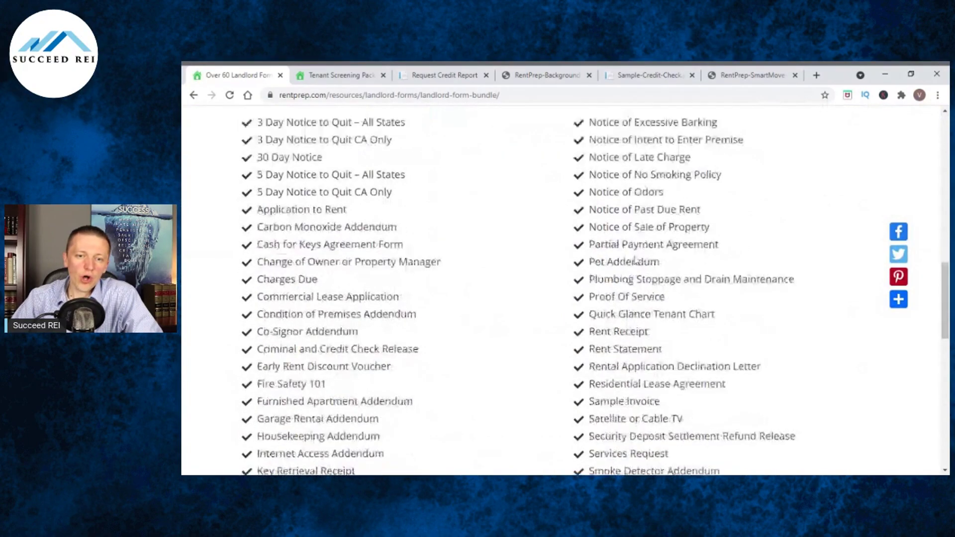
{"action": "scroll", "coordinate": [562, 289], "scroll_direction": "down", "scroll_amount": 1}
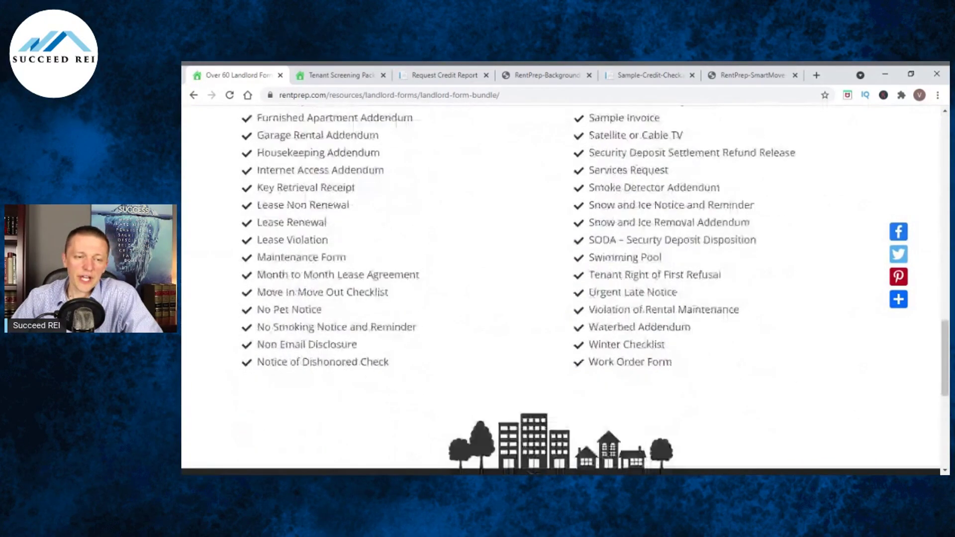